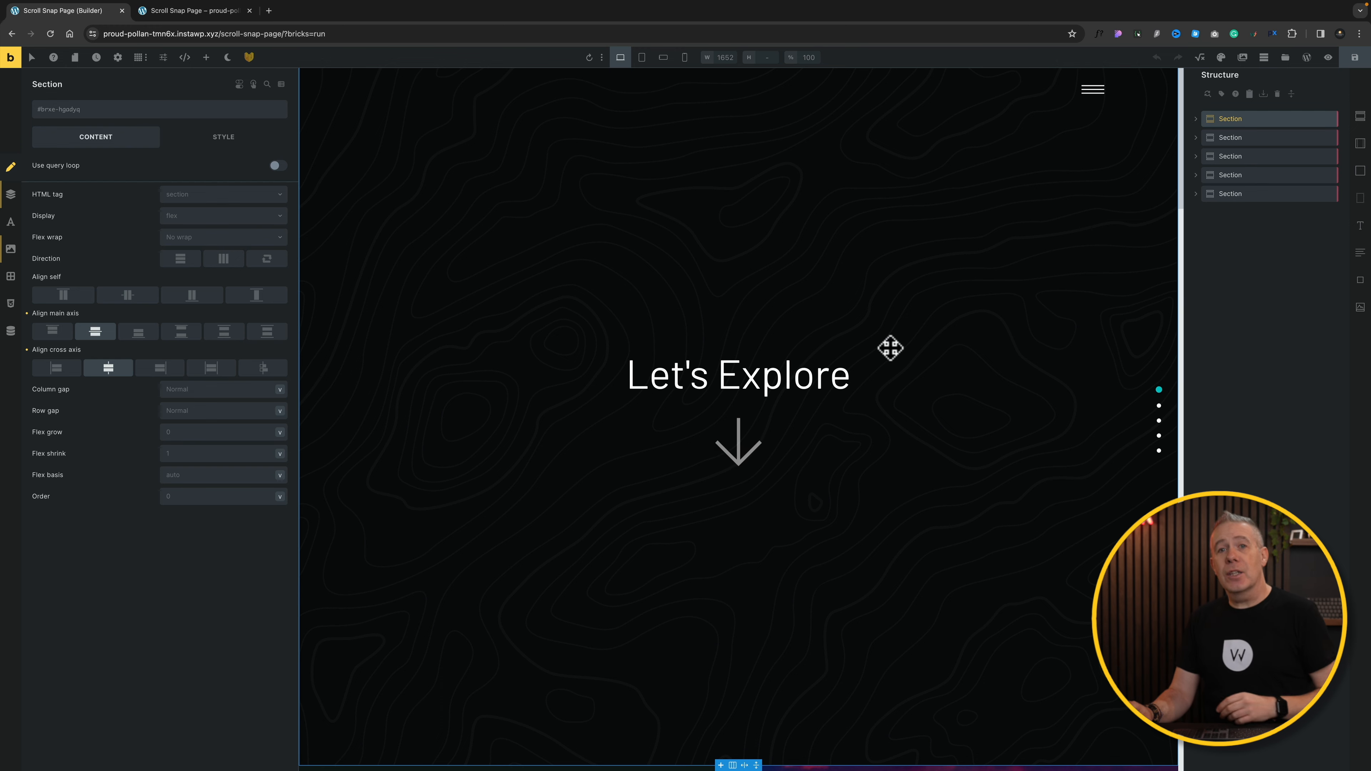
Step: Inspect the Section One and Section Two settings, then deselect and scroll to the page bottom
click(1251, 139)
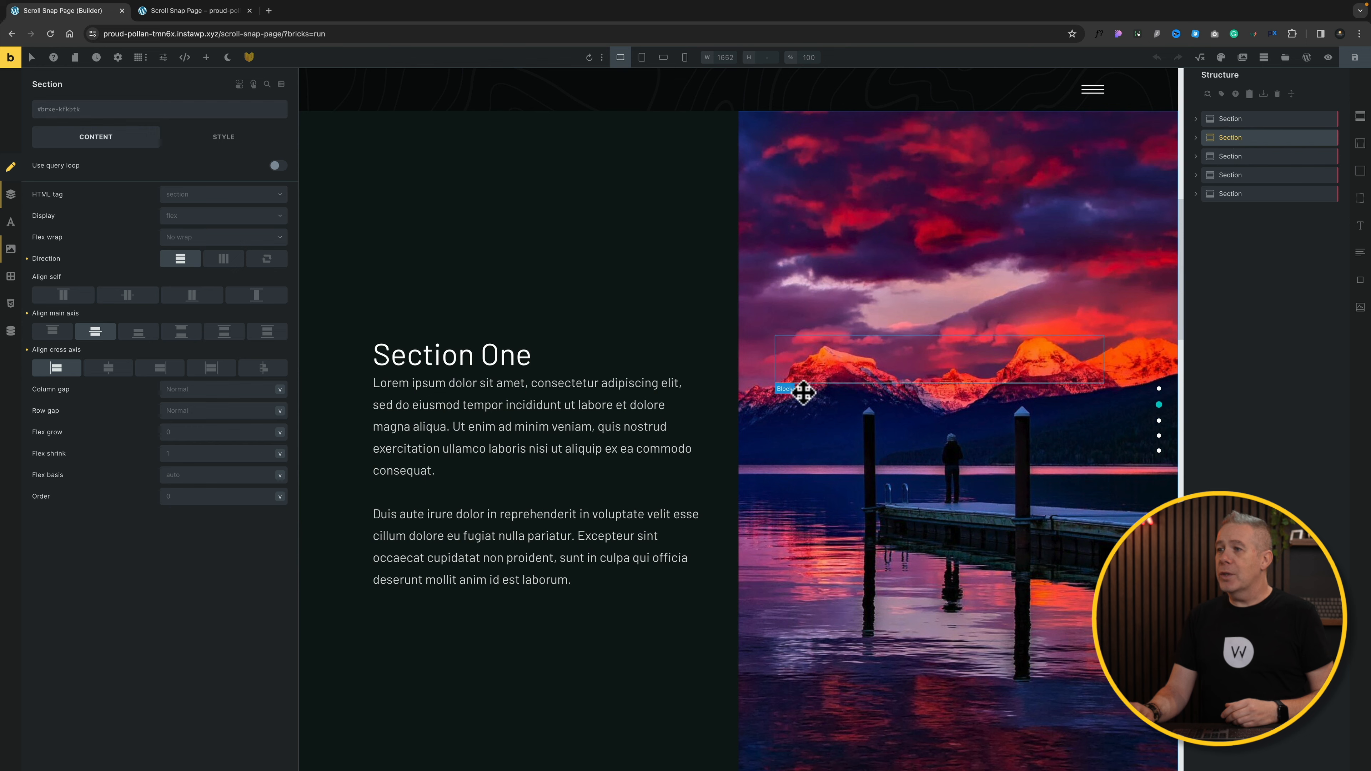
click(1251, 158)
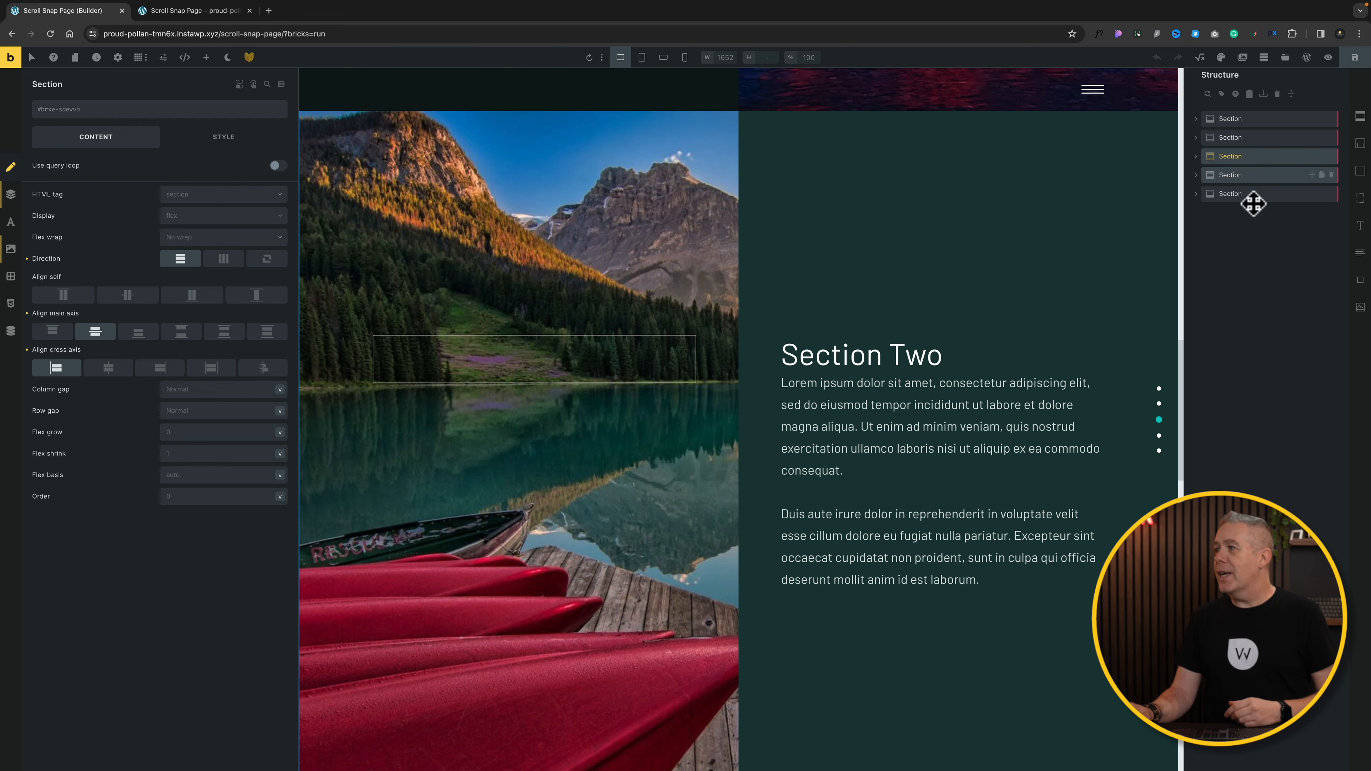
click(1249, 239)
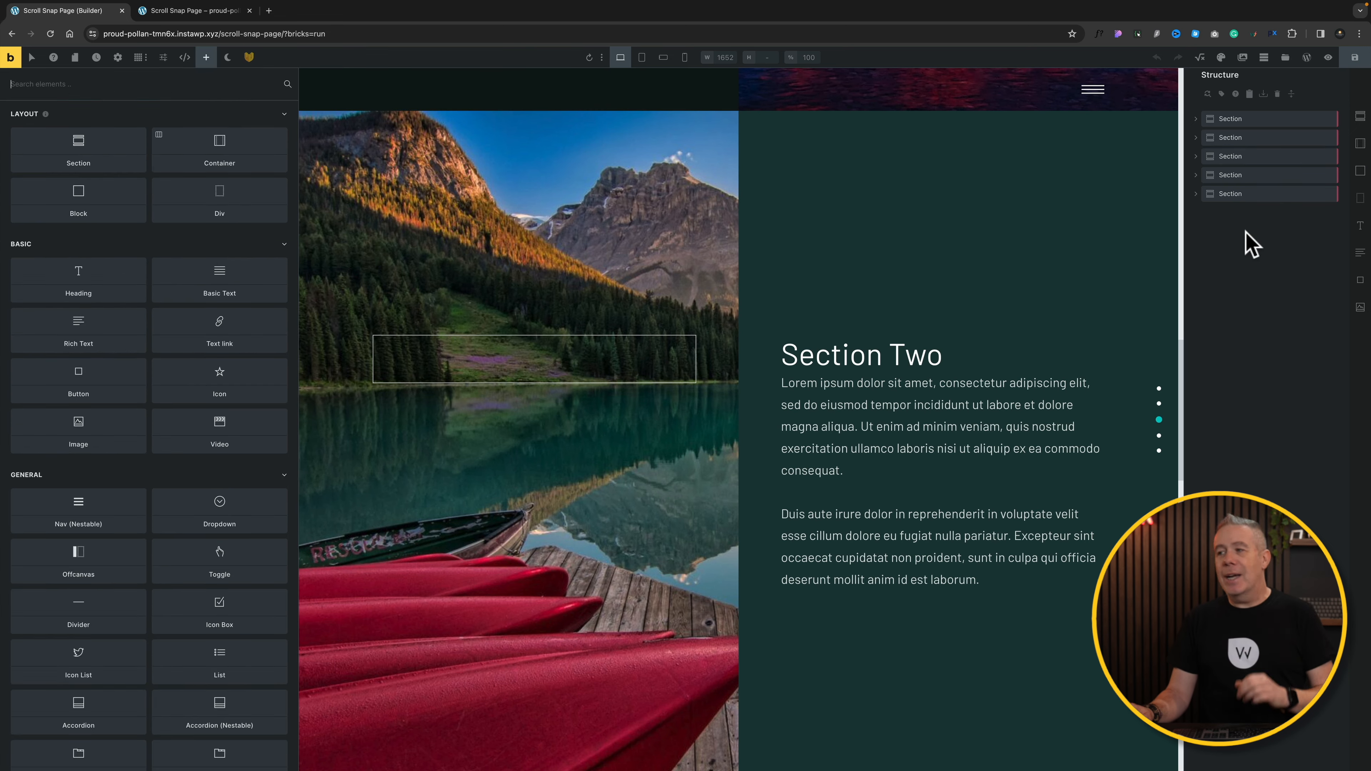
scroll(1052, 372, down, 4)
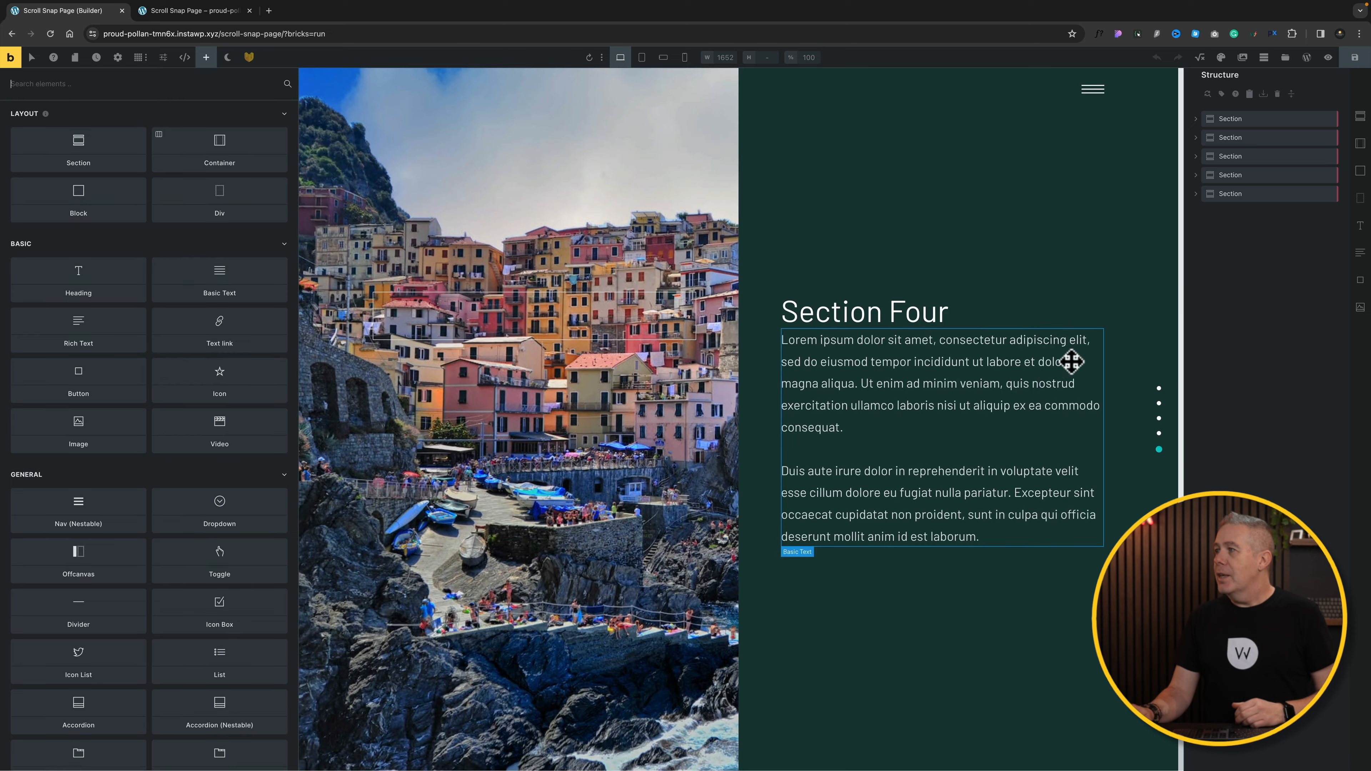
Step: Add a new section below Section Four and select the section itself, not its container
click(1360, 117)
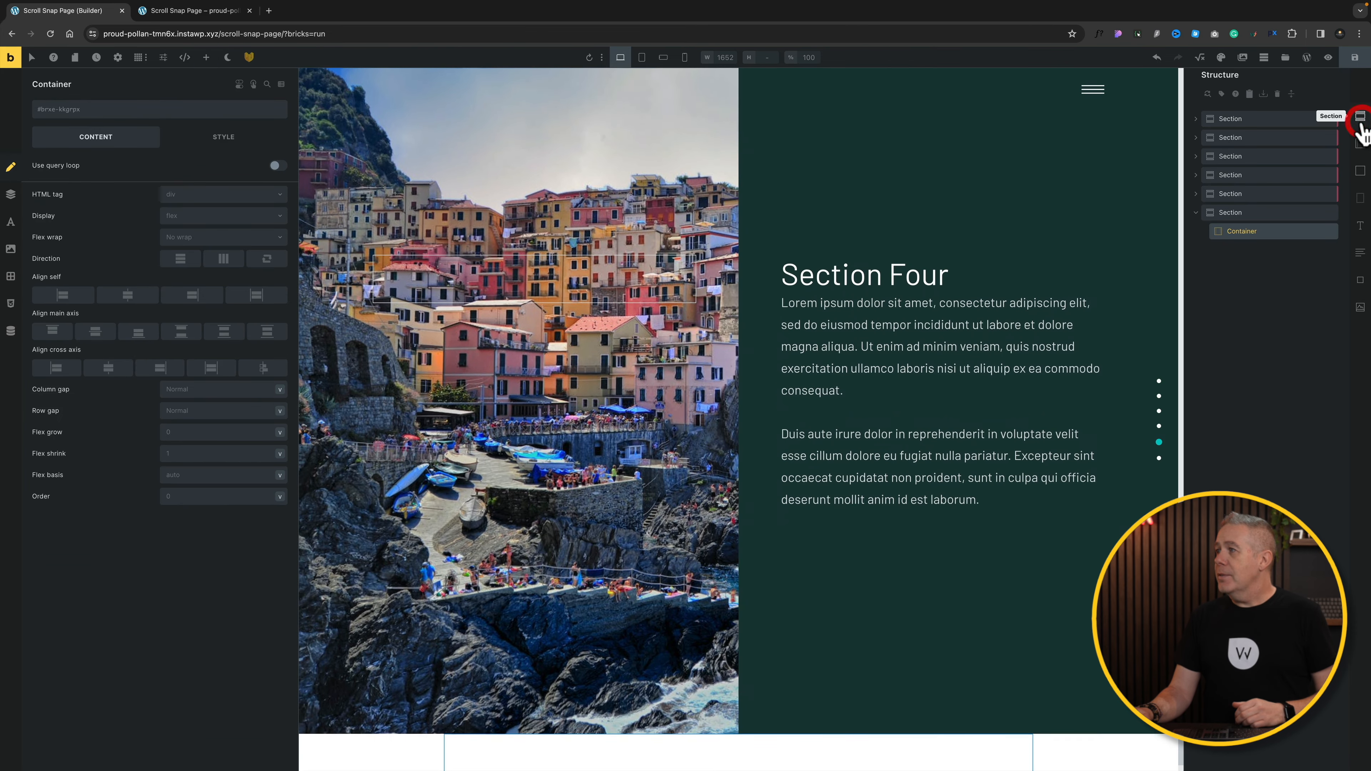
scroll(1015, 475, down, 1)
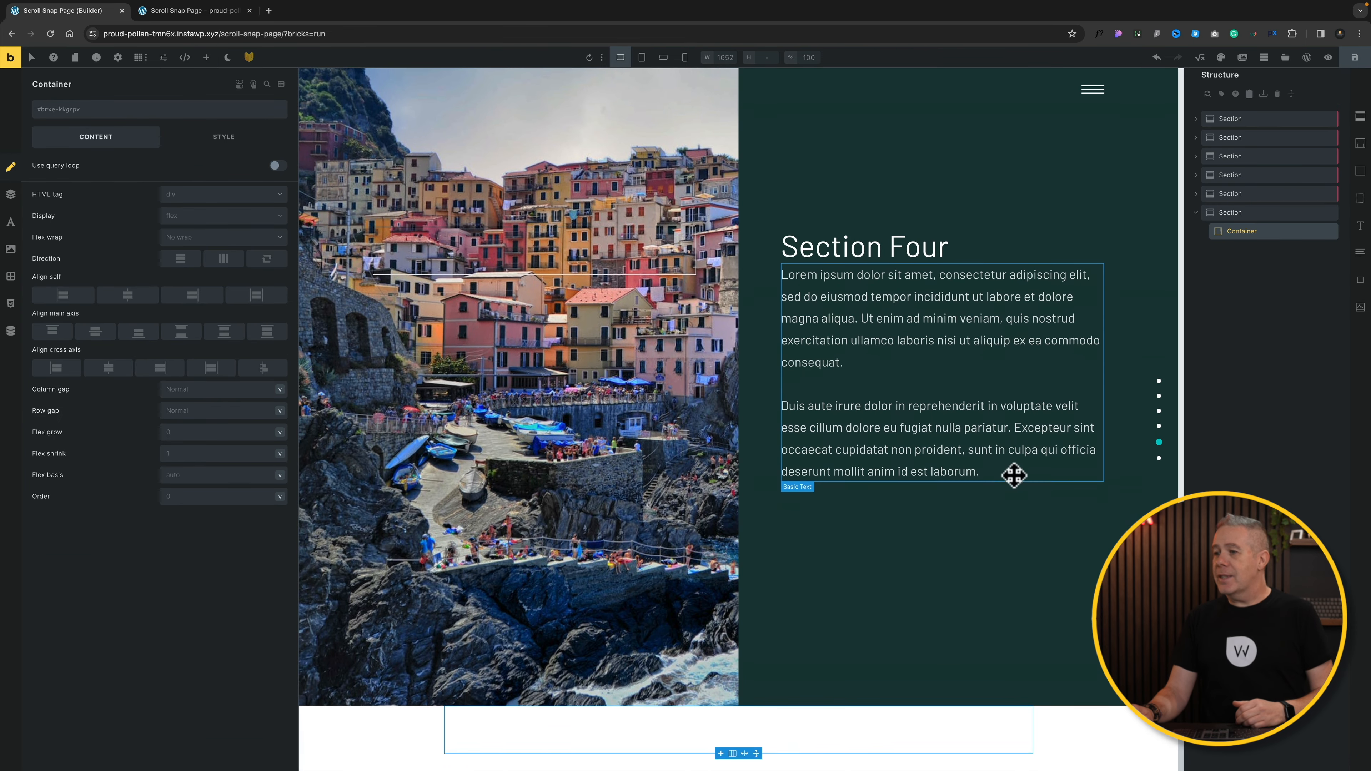
click(1260, 218)
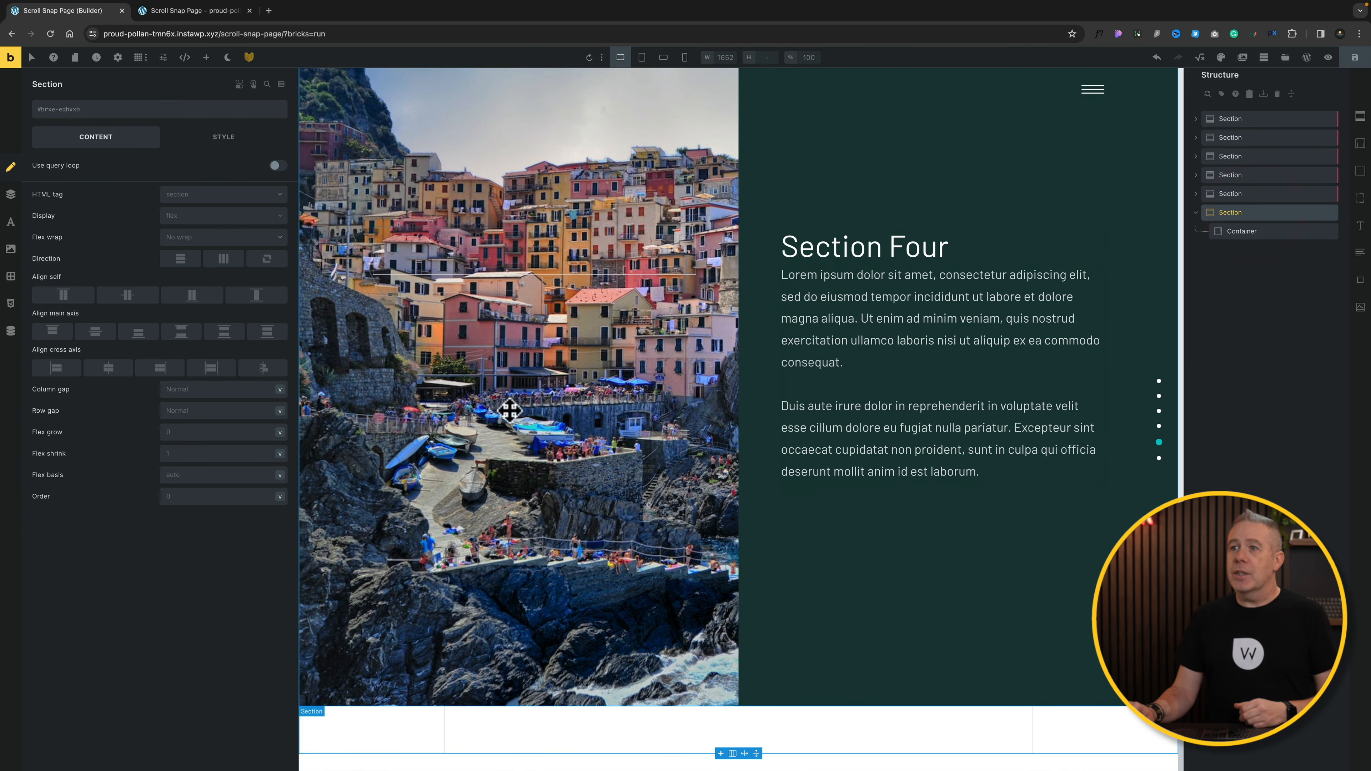
Step: Set the new section's layout height to 100vh
click(224, 142)
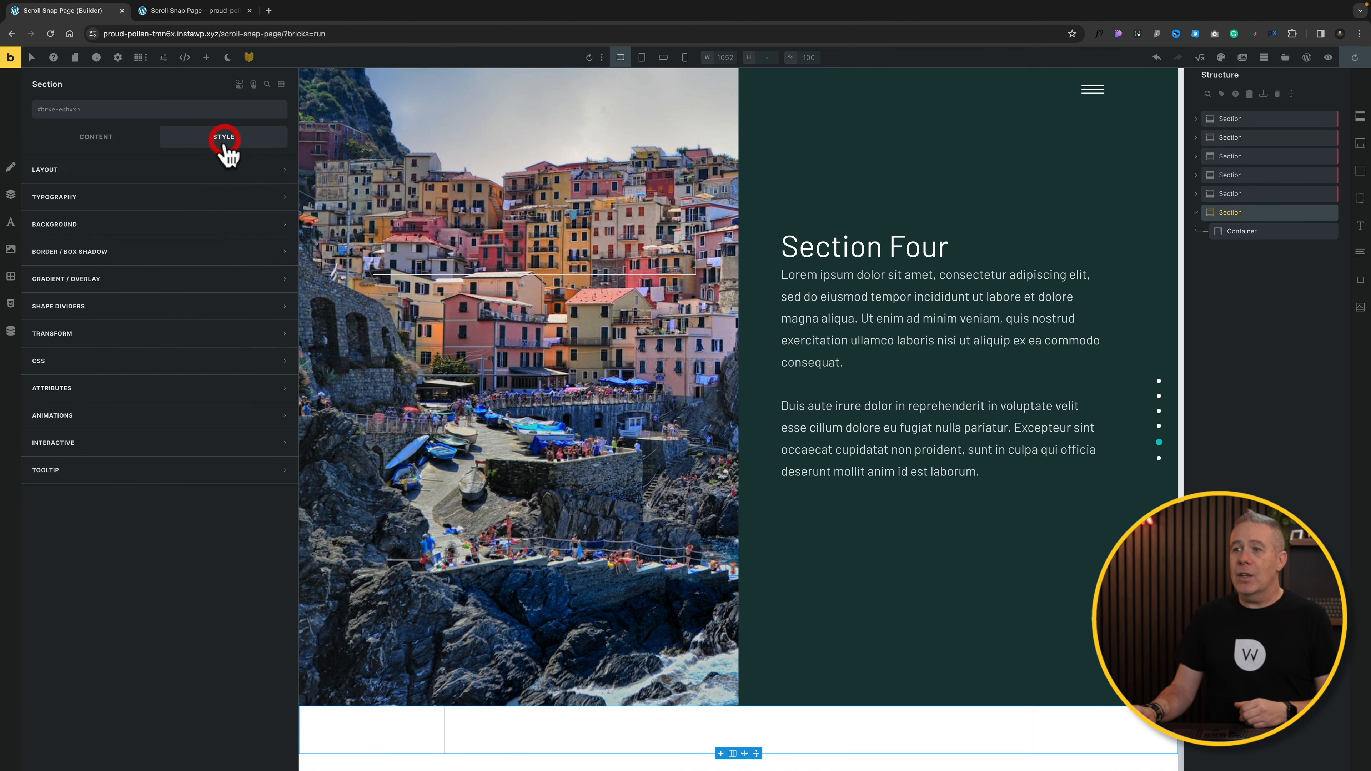
click(119, 171)
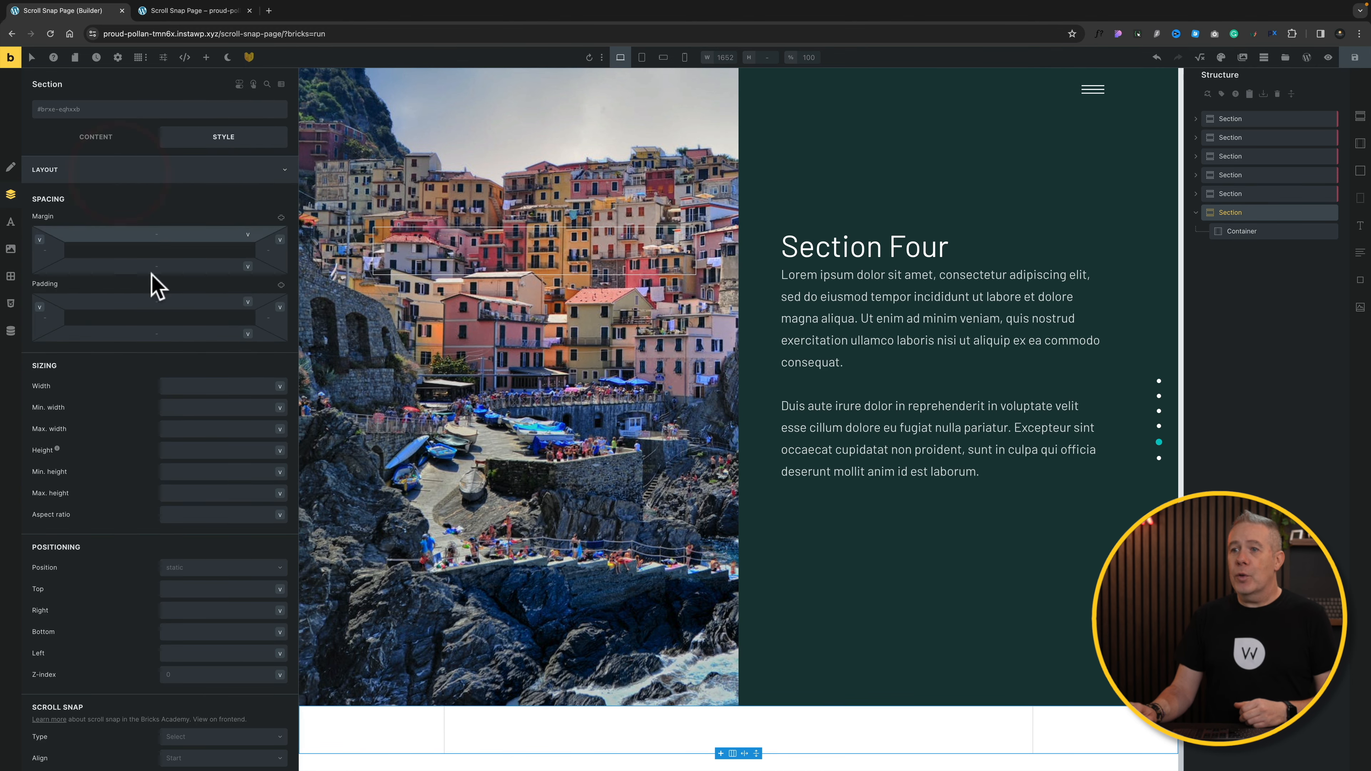
click(181, 448)
text(100vh)
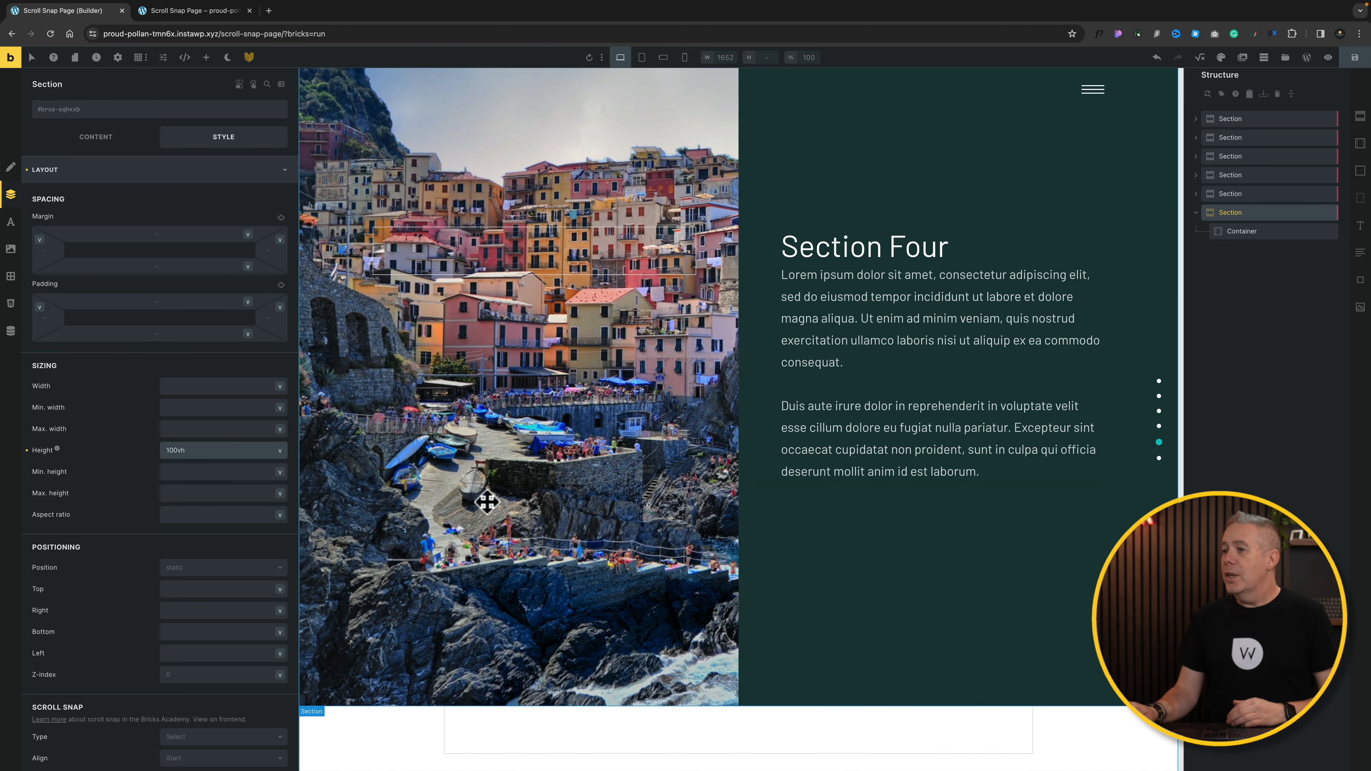
Step: Centre the container vertically by setting Align main axis to Center
scroll(459, 489, down, 9)
scroll(521, 506, down, 3)
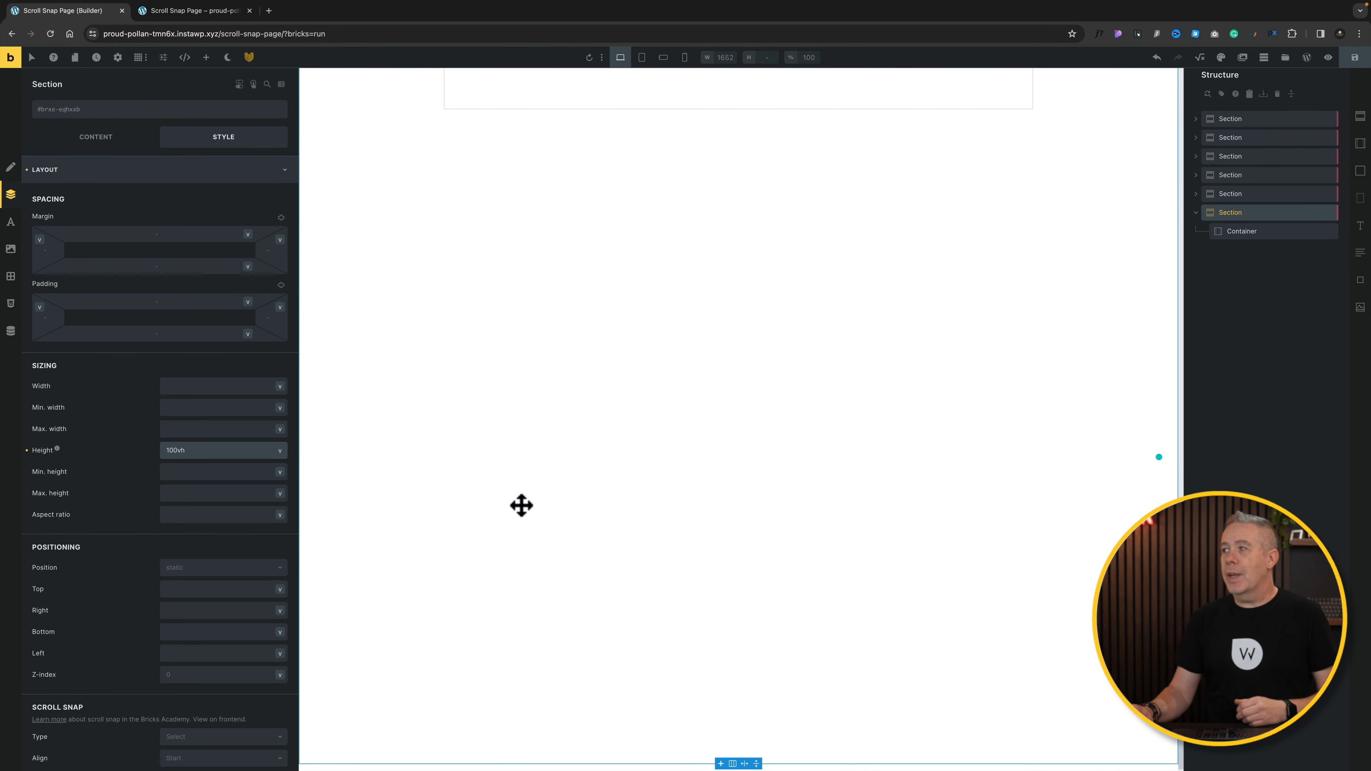
click(1237, 215)
click(97, 138)
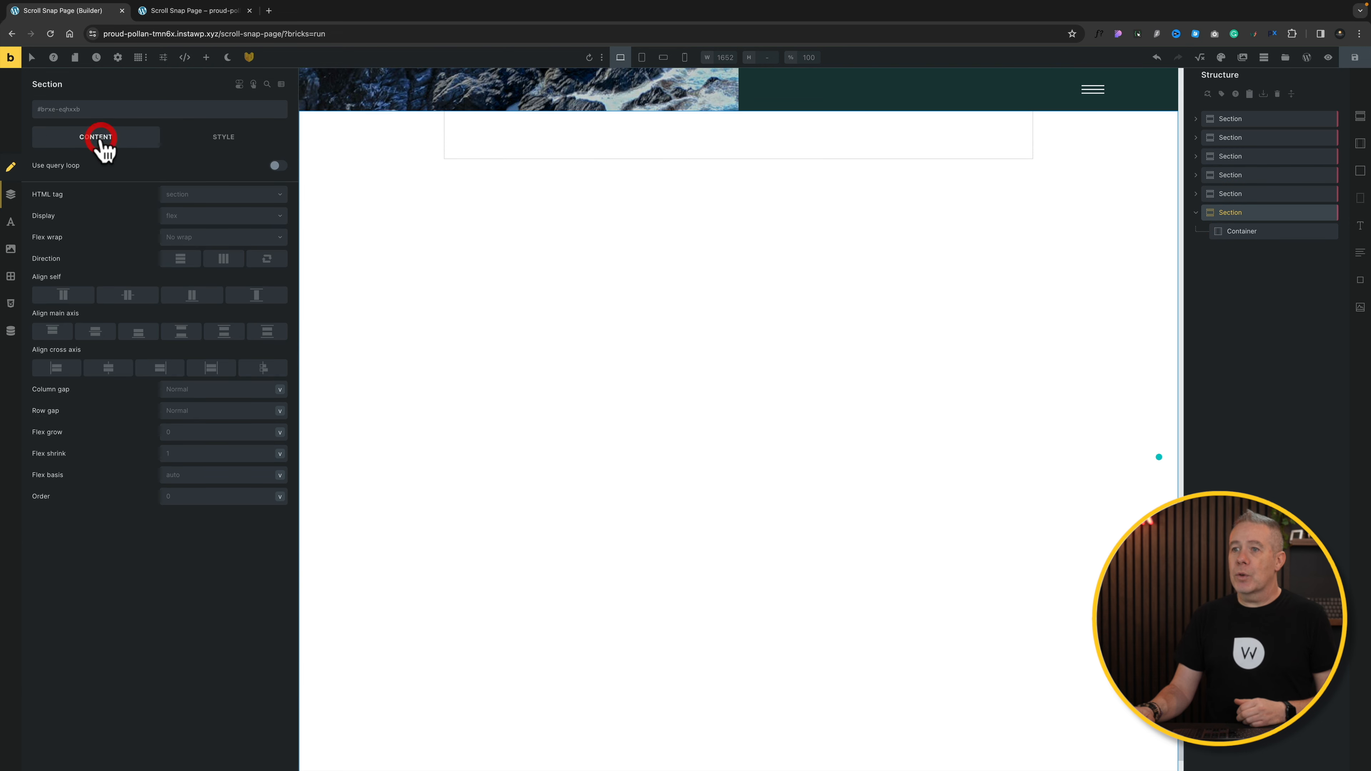
click(97, 332)
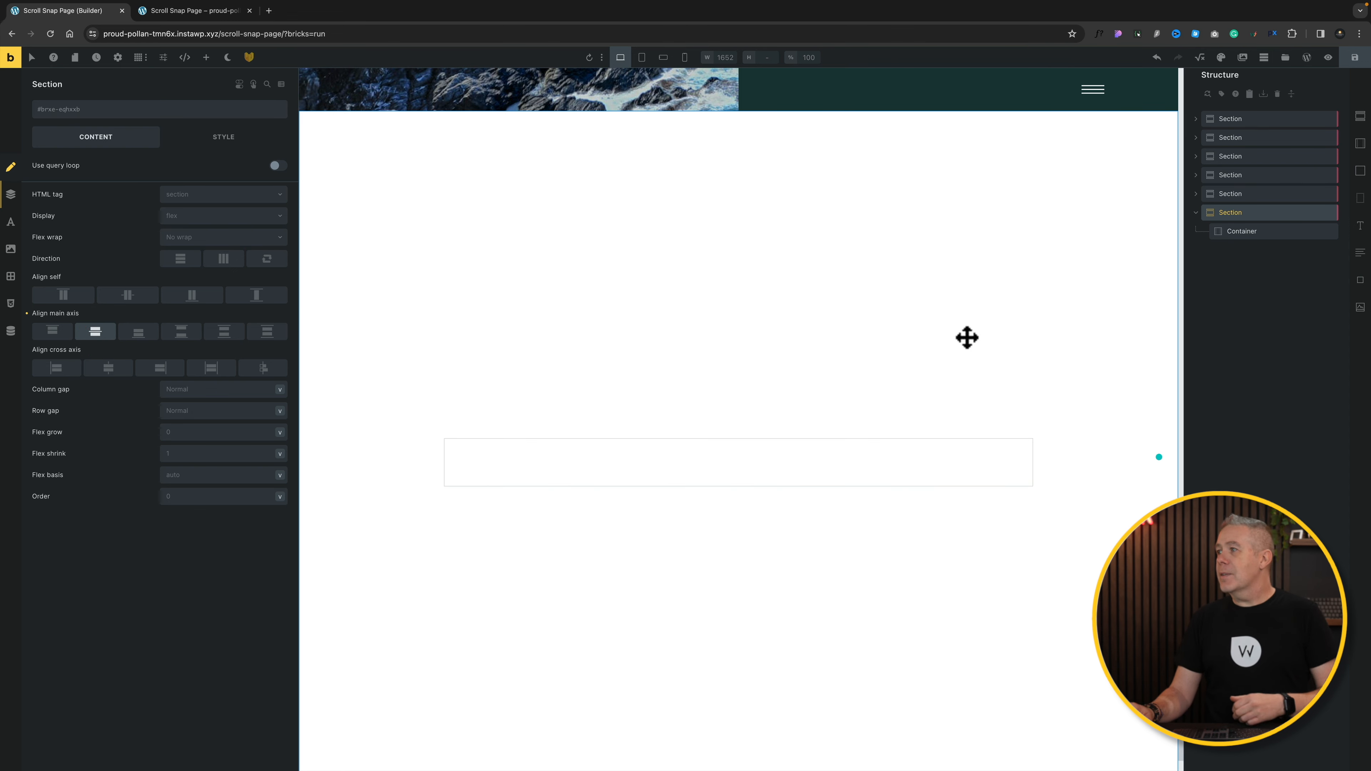
click(226, 138)
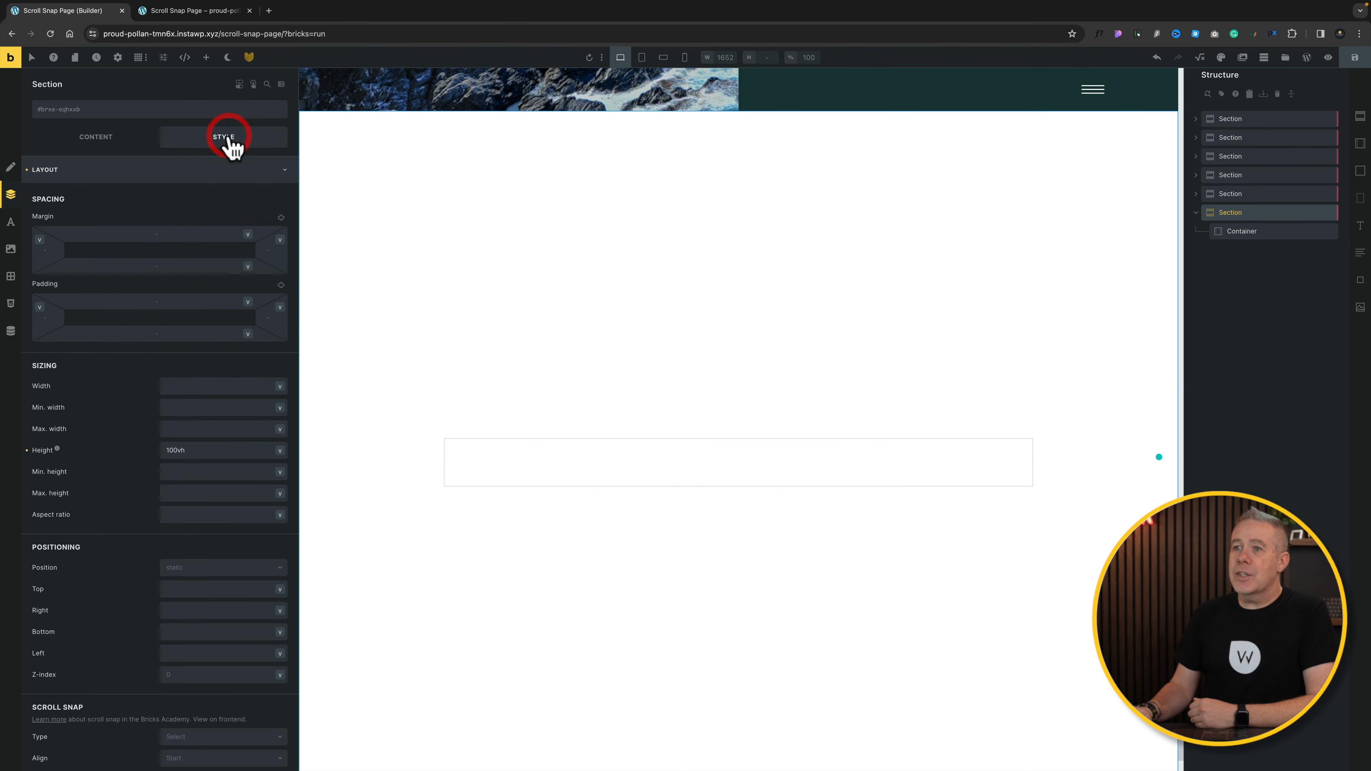
Step: Set the burger photo as the section background at Full 1920×1280 image size
click(110, 170)
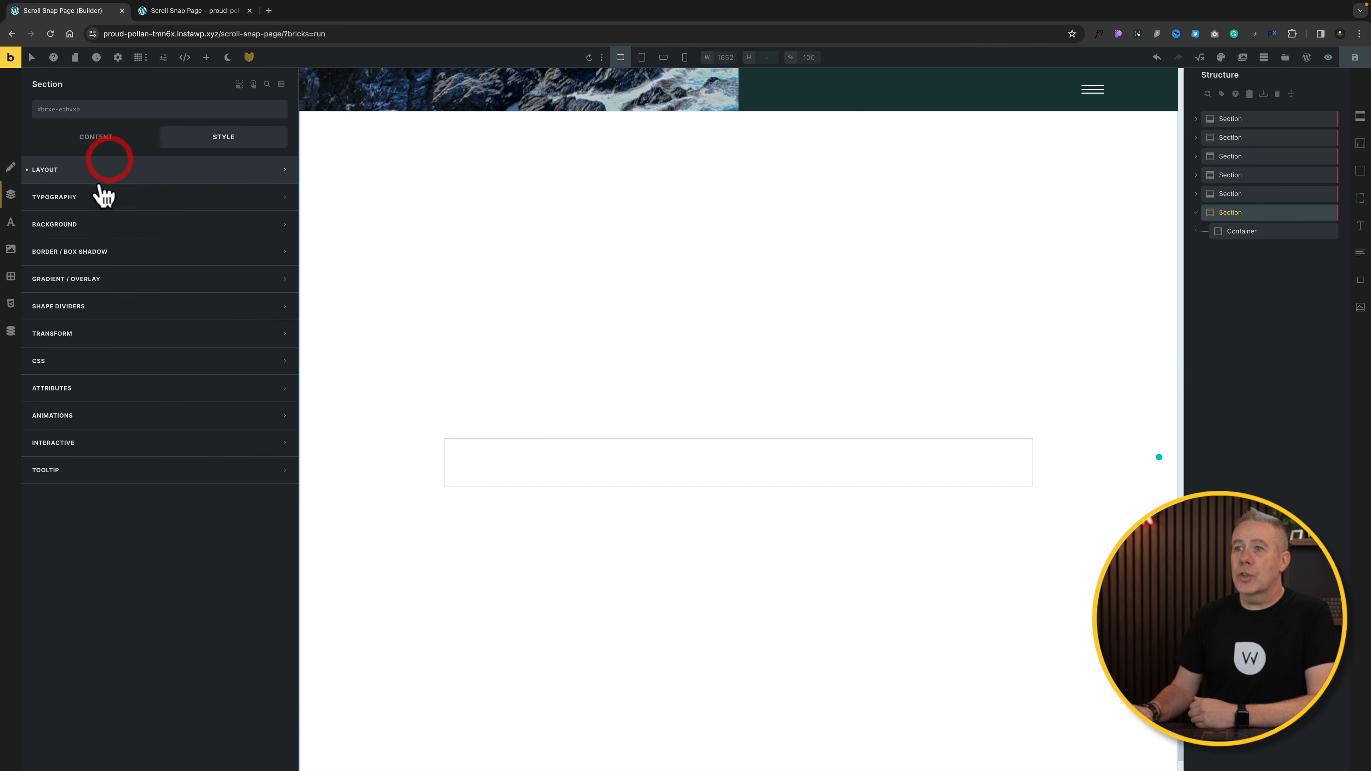
click(92, 224)
click(153, 278)
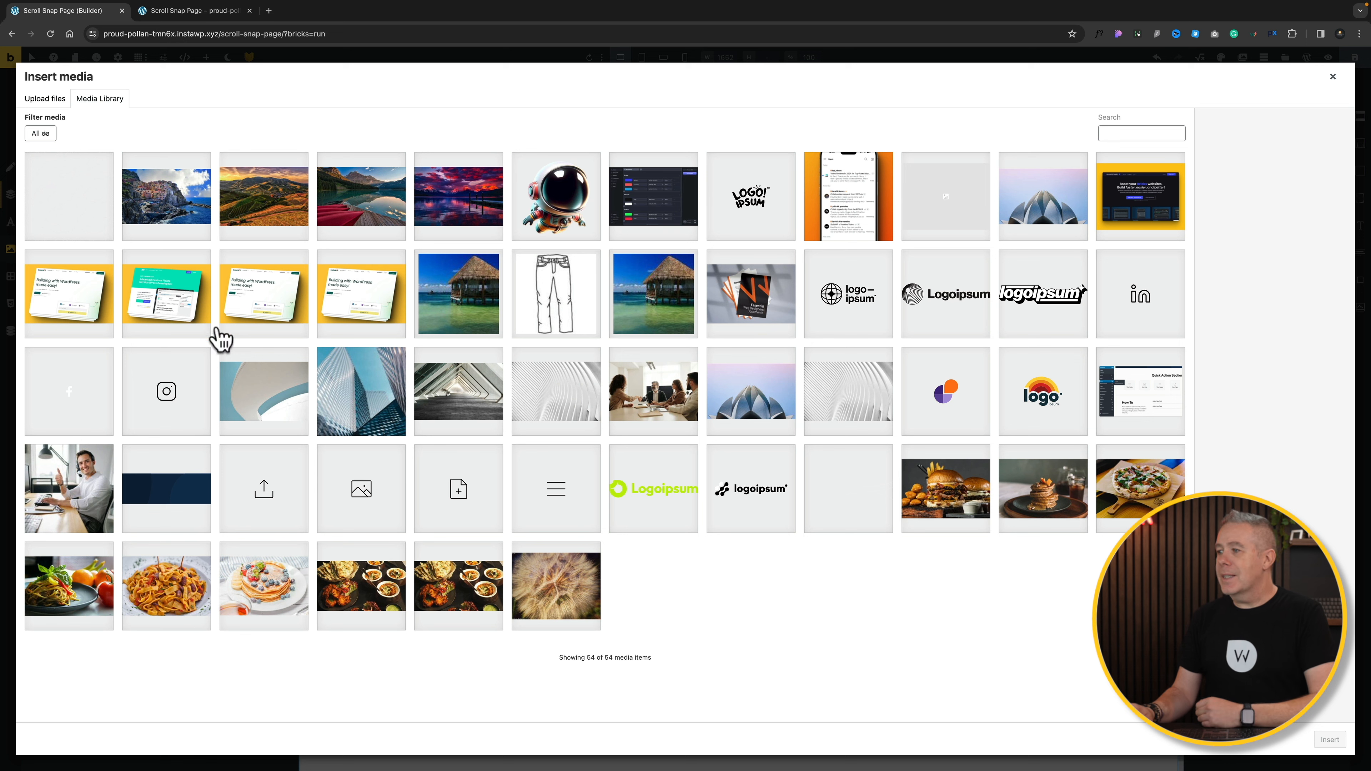
click(917, 508)
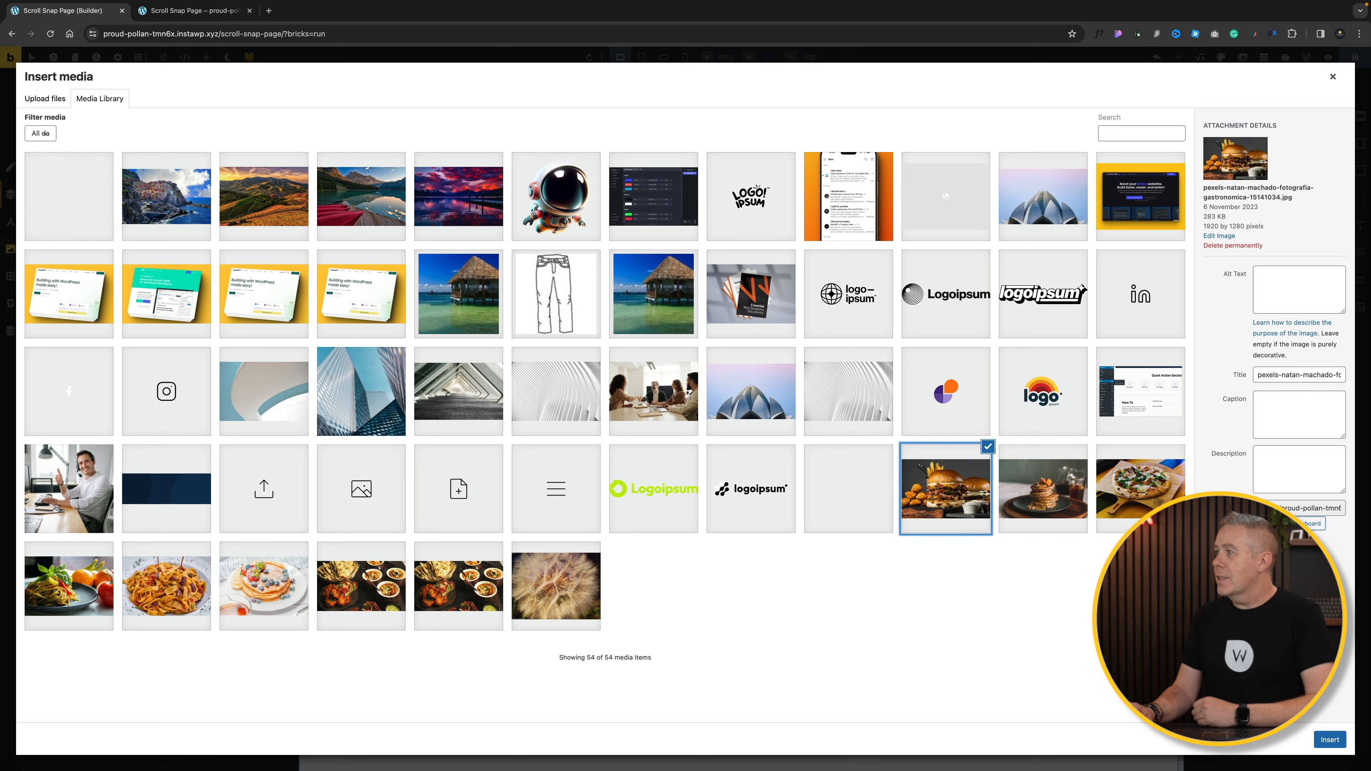
click(1331, 740)
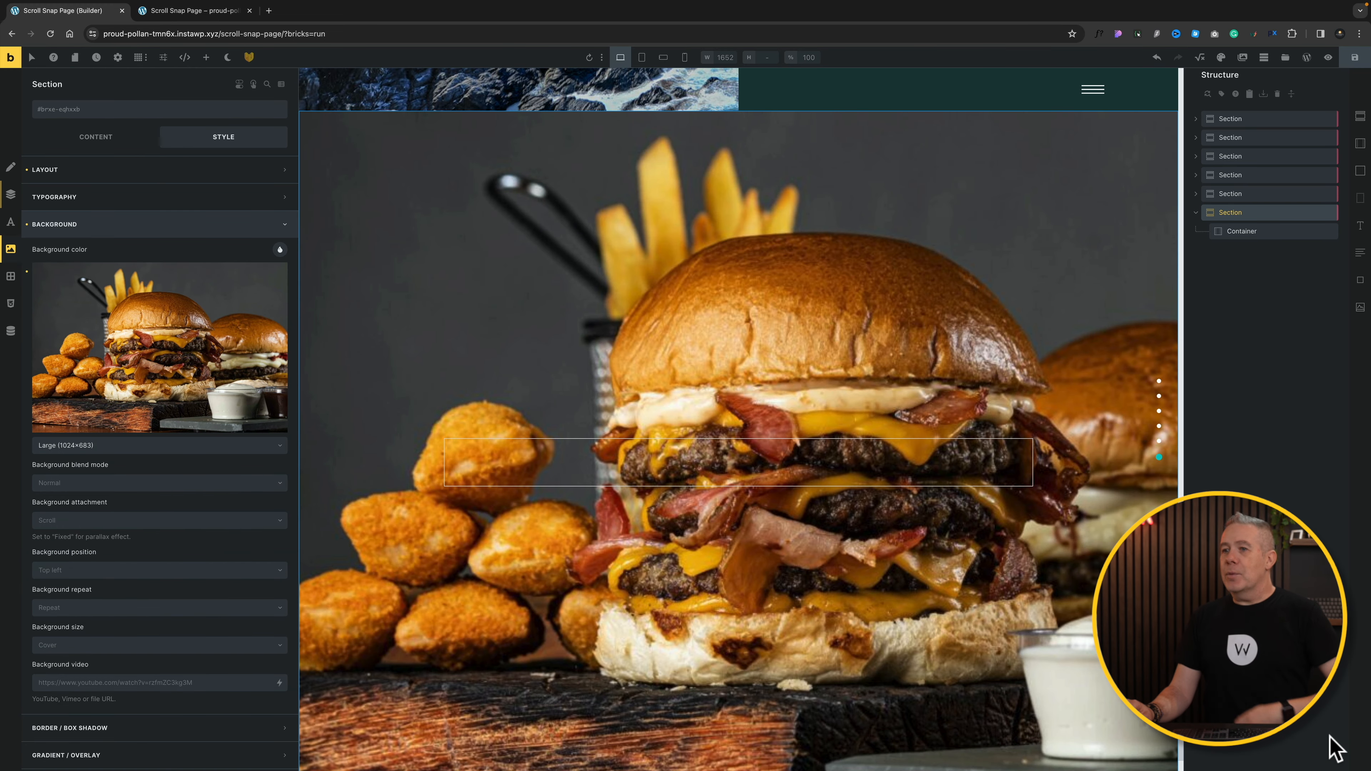
click(169, 445)
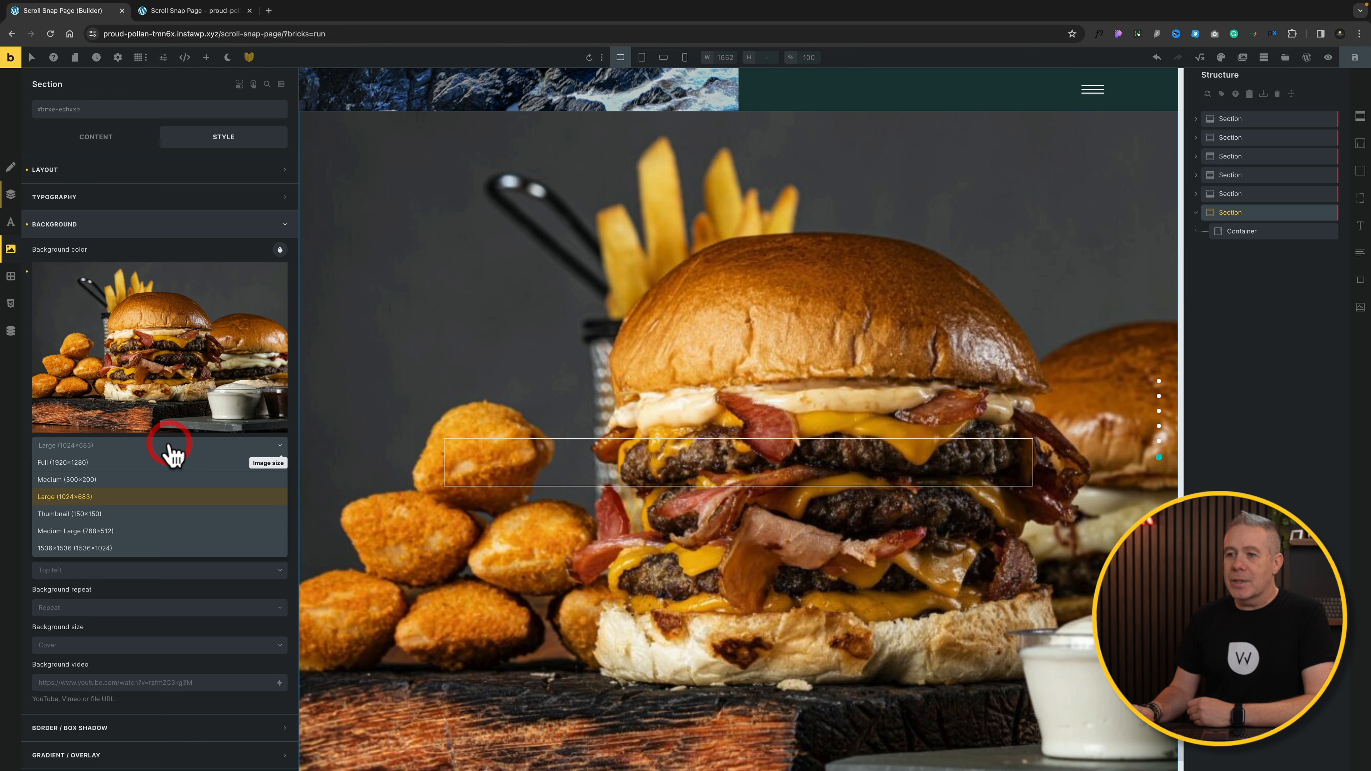
click(129, 461)
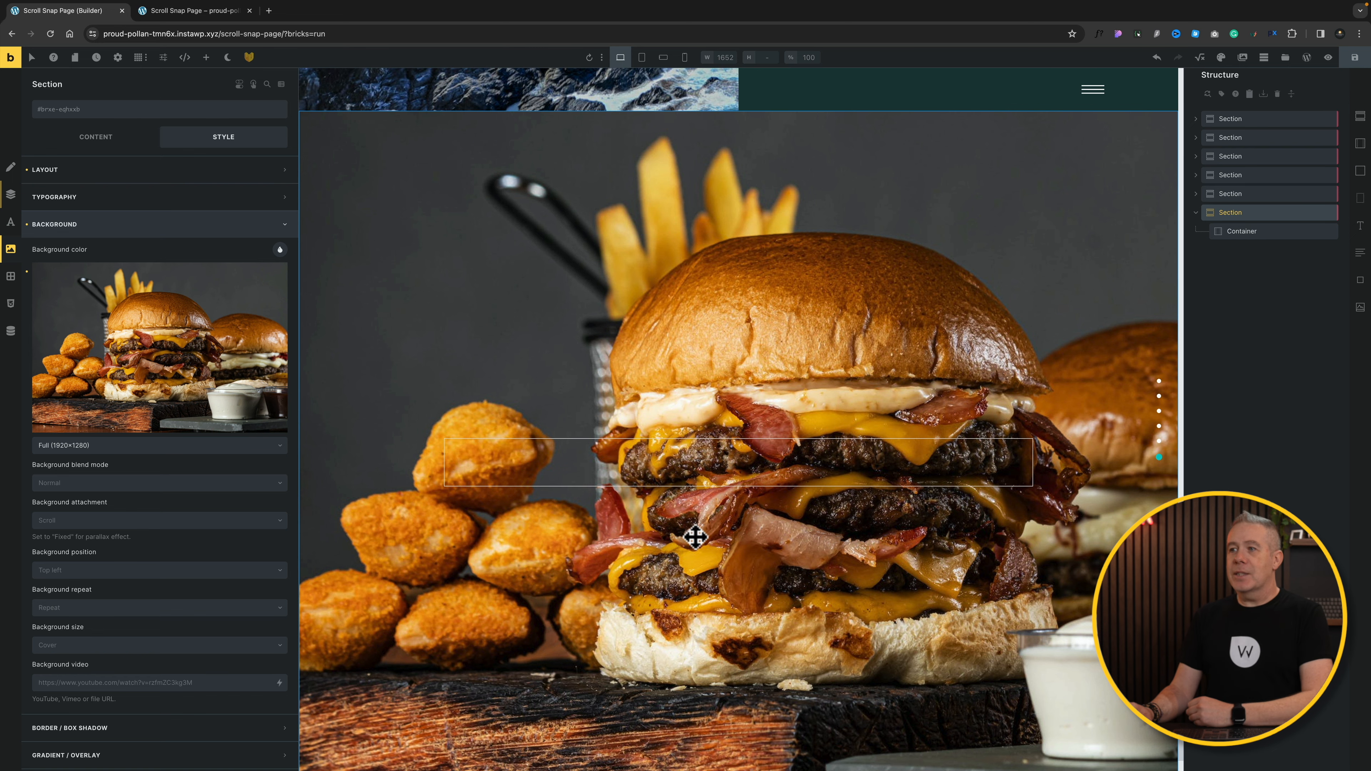
scroll(887, 475, up, 3)
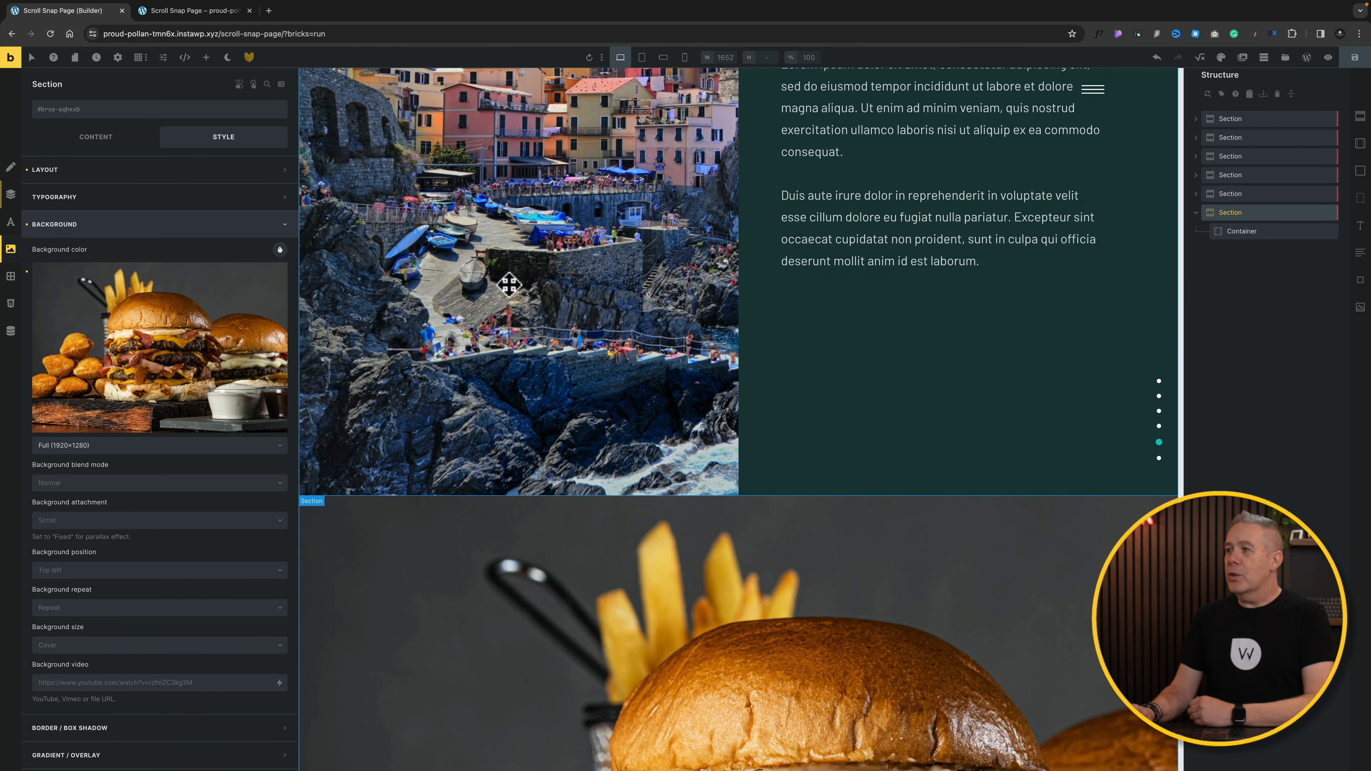
scroll(698, 465, down, 3)
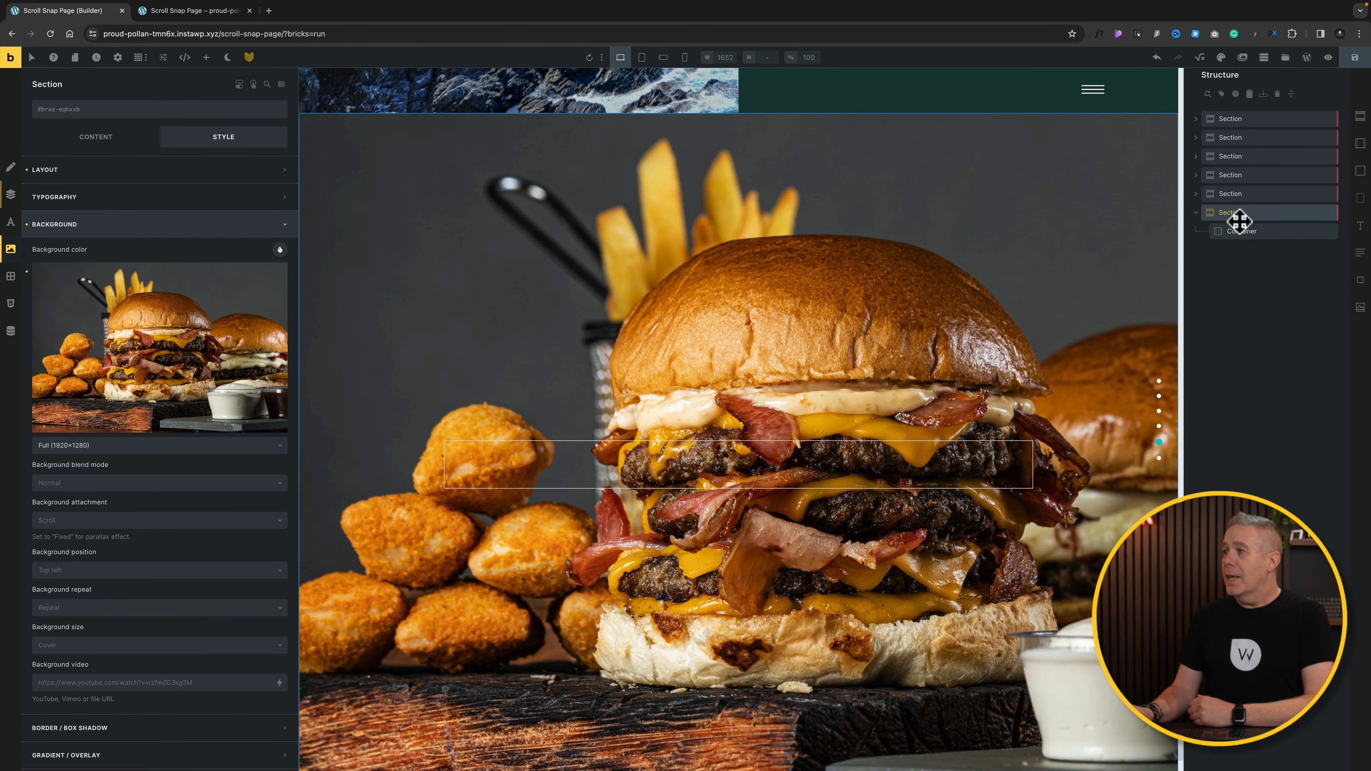
Step: Apply a gradient as the section overlay and add two gradient colours
click(212, 222)
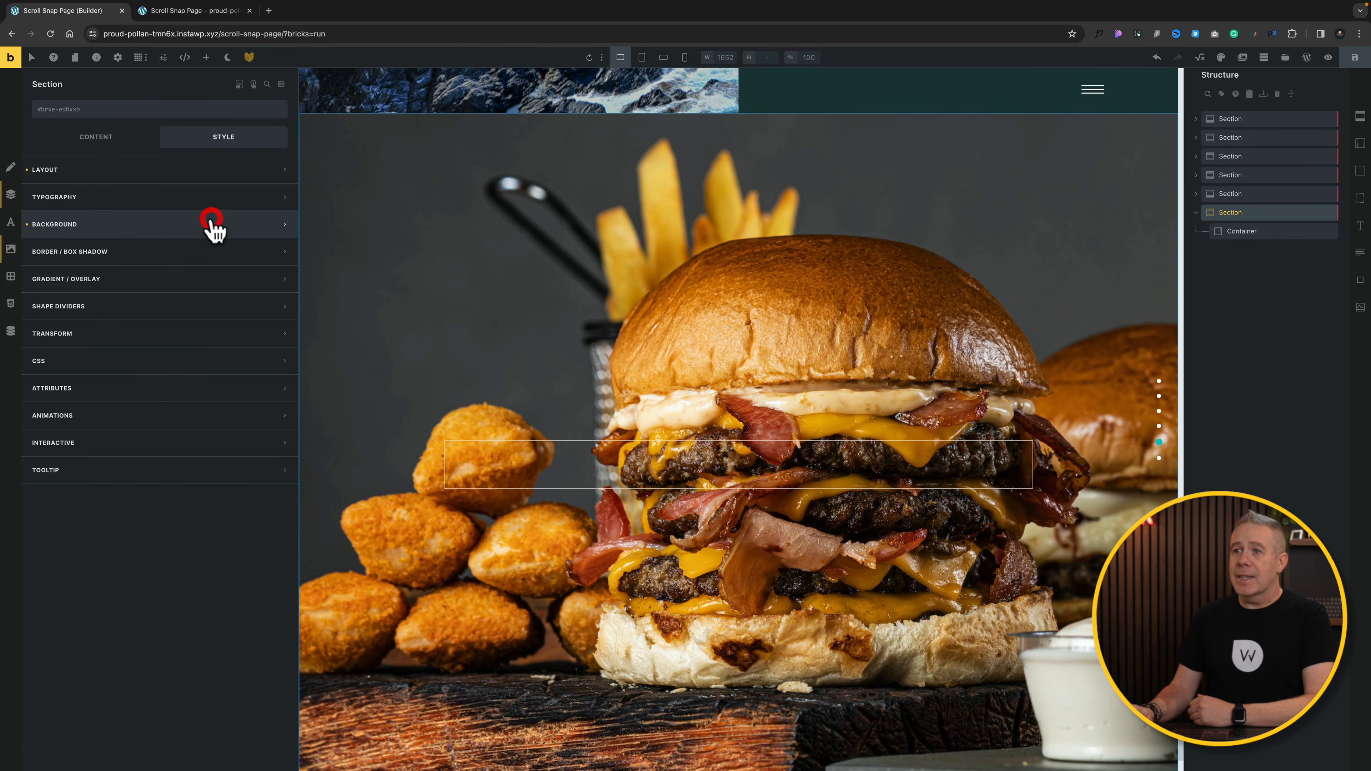
click(172, 282)
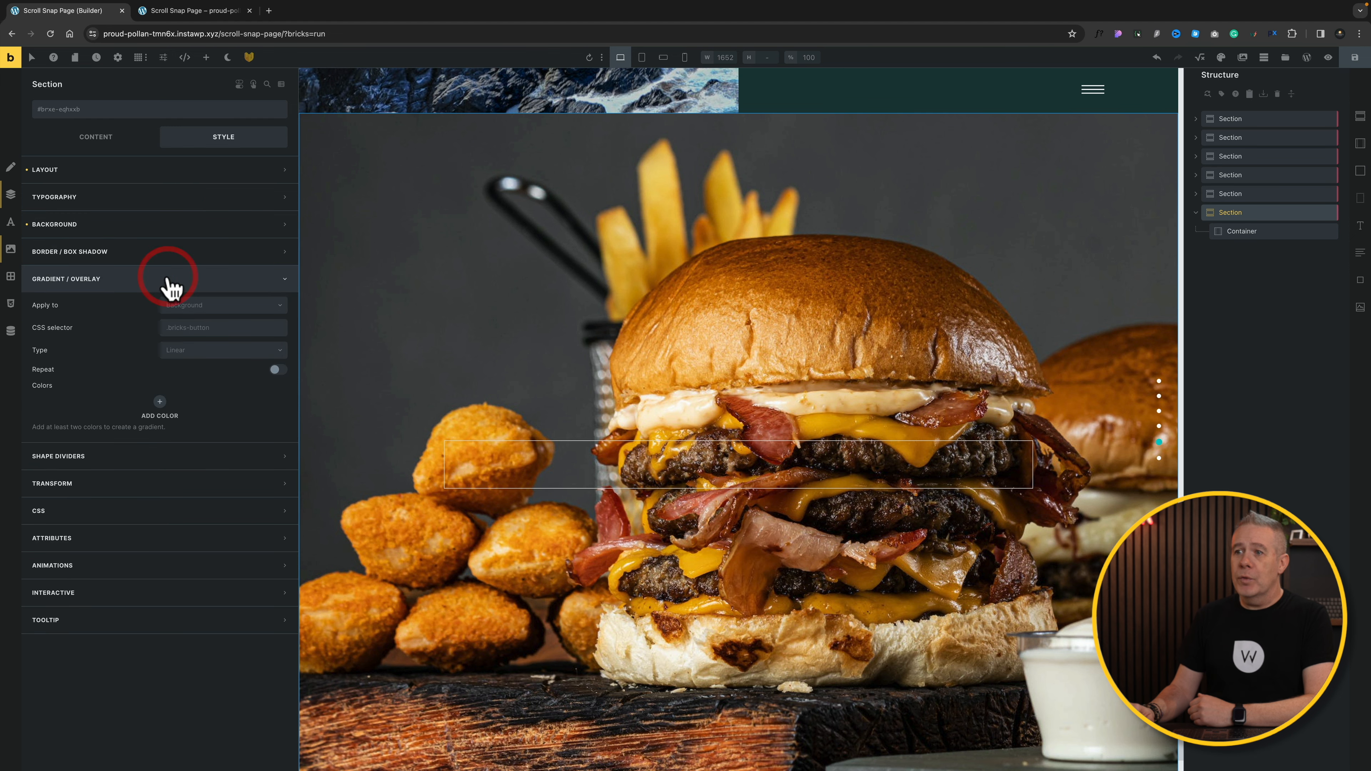
click(213, 312)
click(198, 338)
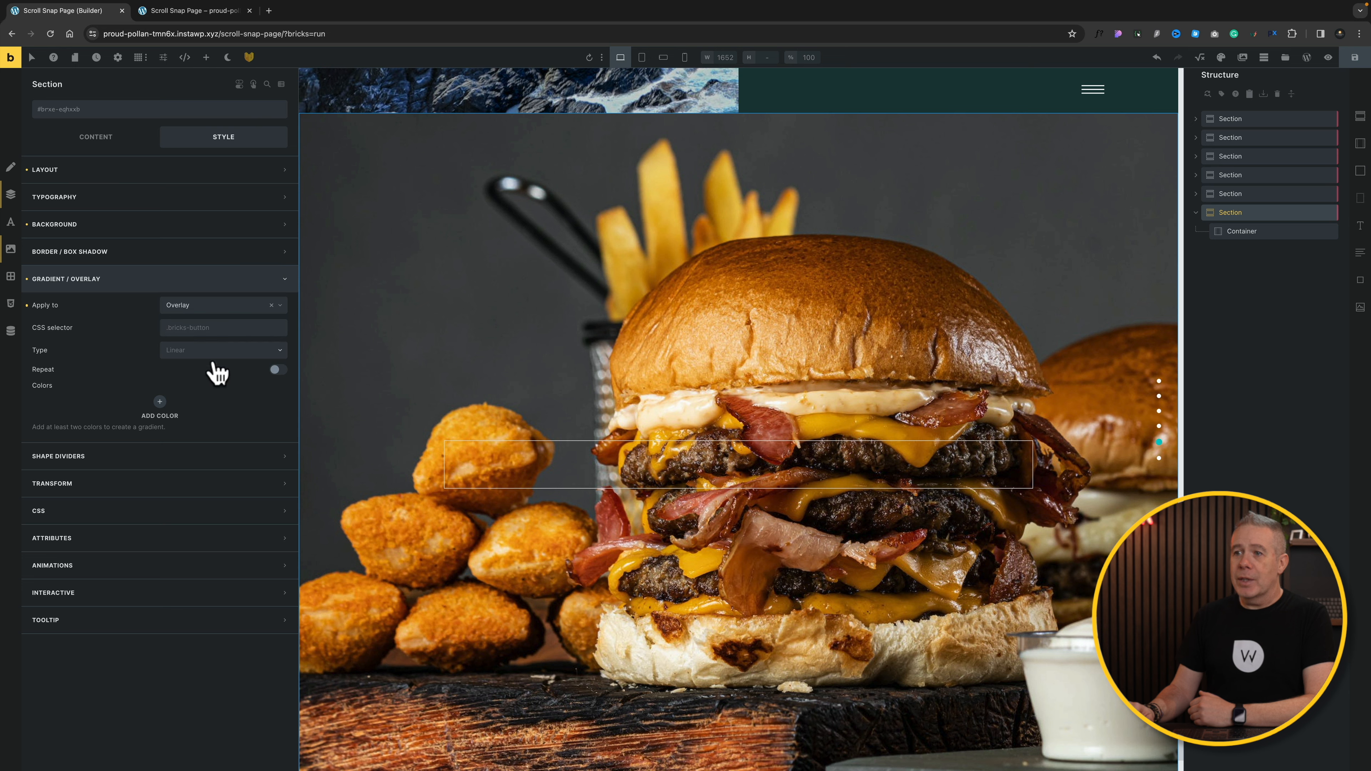
click(162, 406)
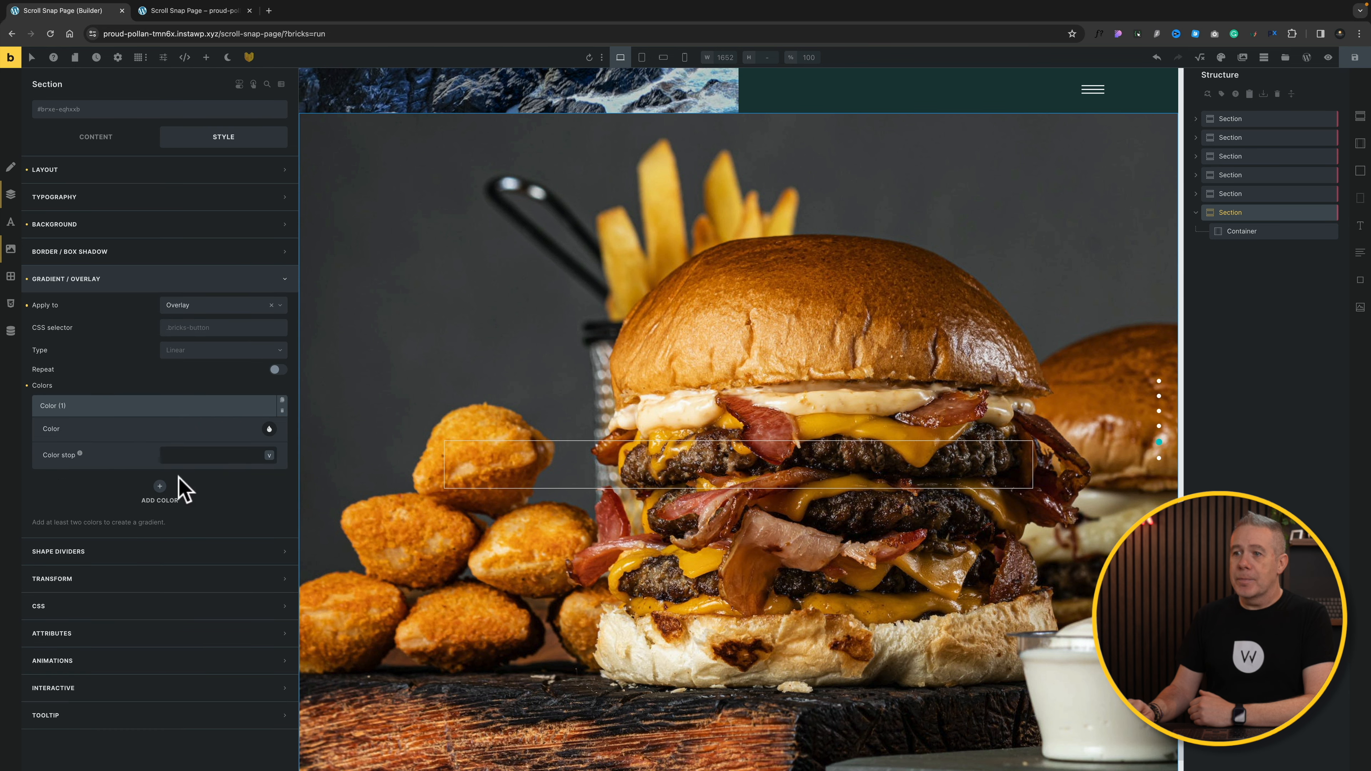
click(161, 490)
Step: Make the first gradient colour green and the second black from the palette
click(204, 412)
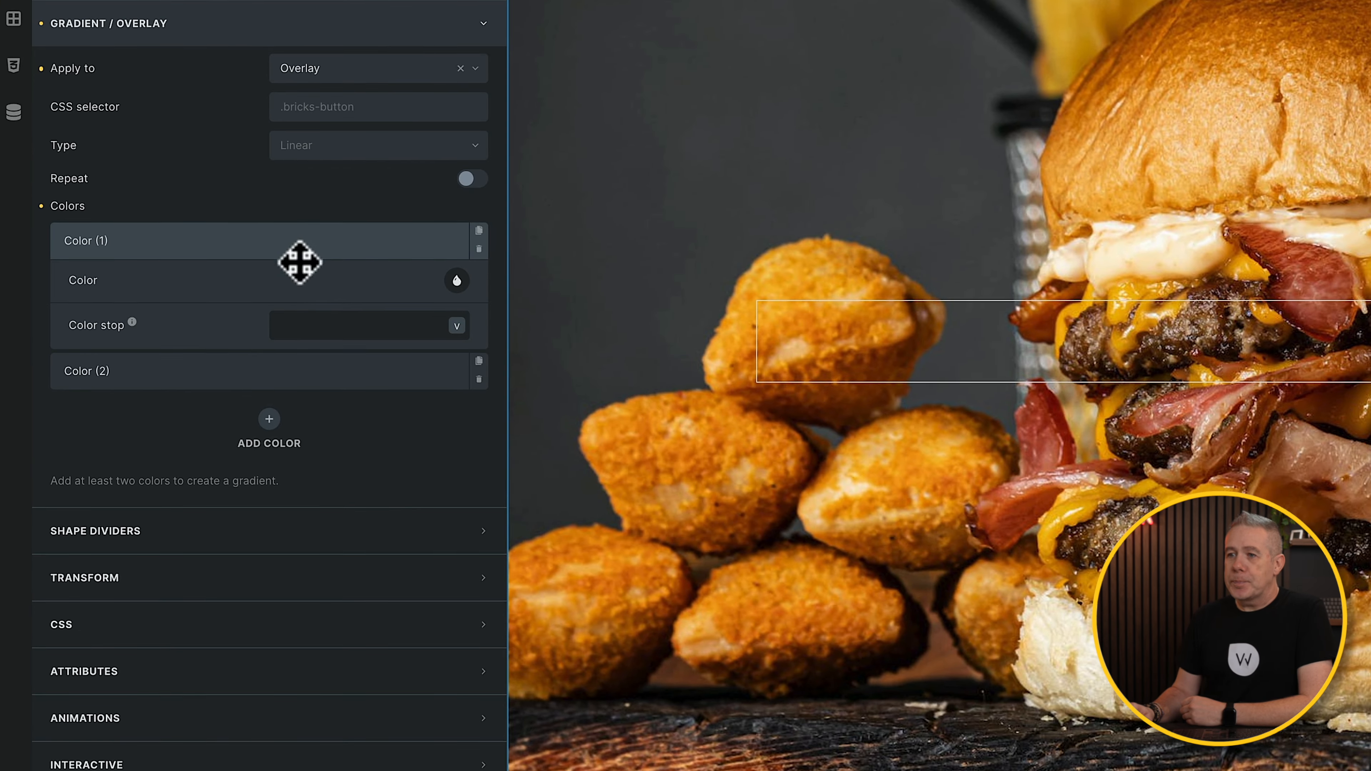
click(457, 280)
click(432, 762)
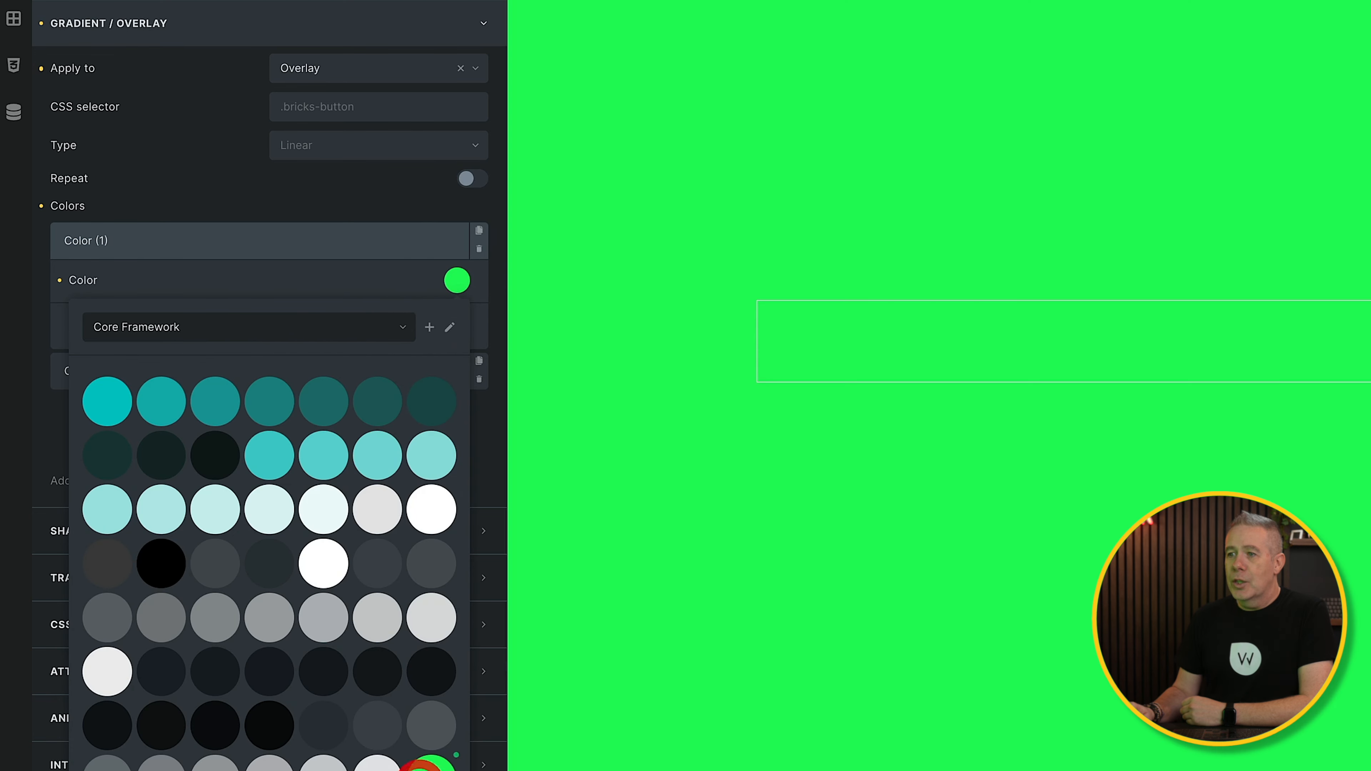
click(457, 281)
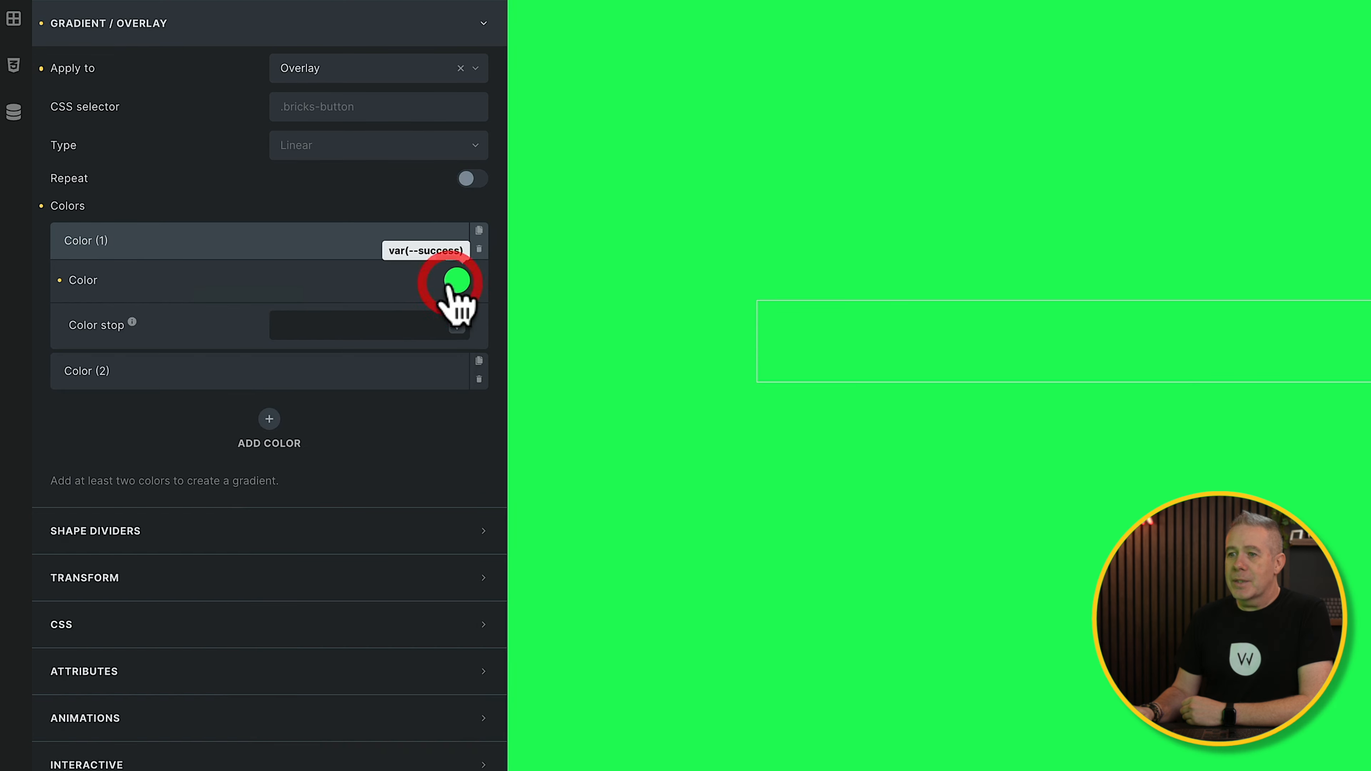
click(330, 380)
click(456, 321)
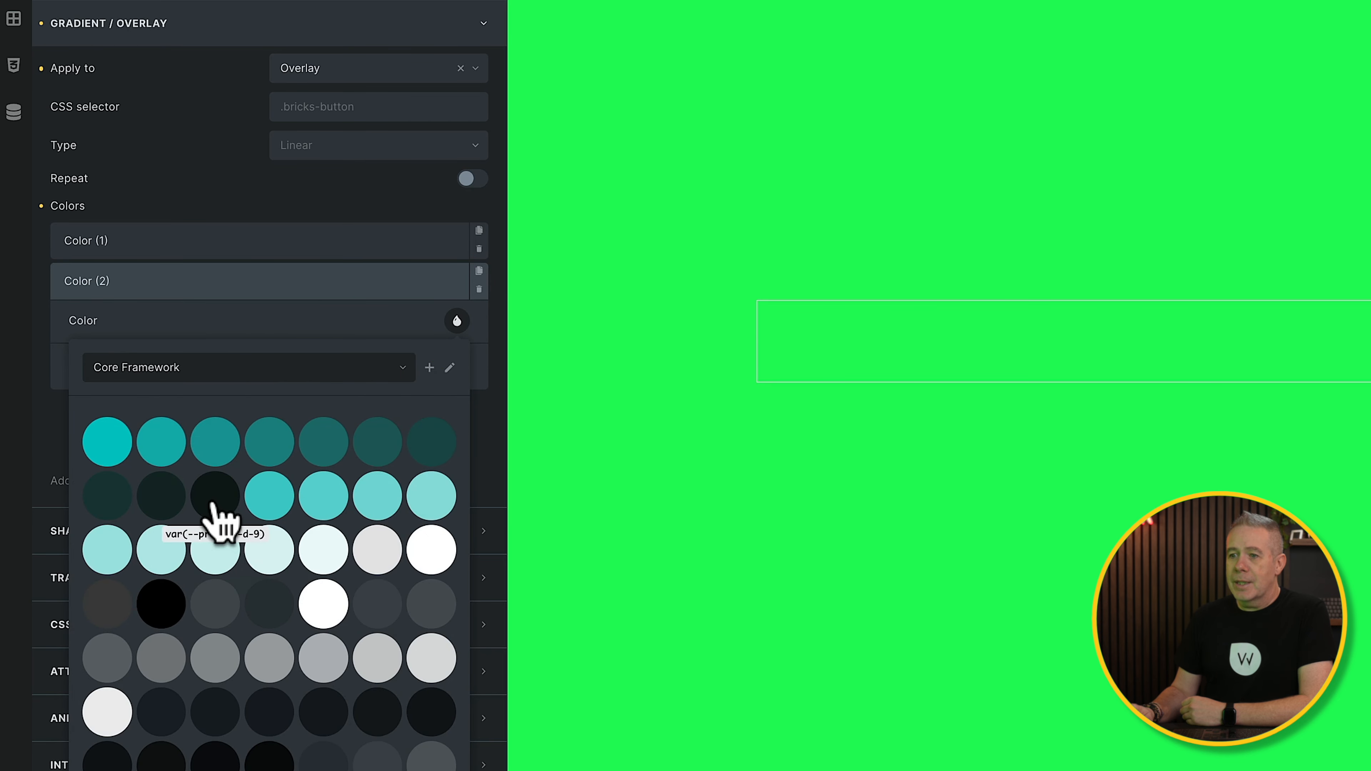
click(161, 603)
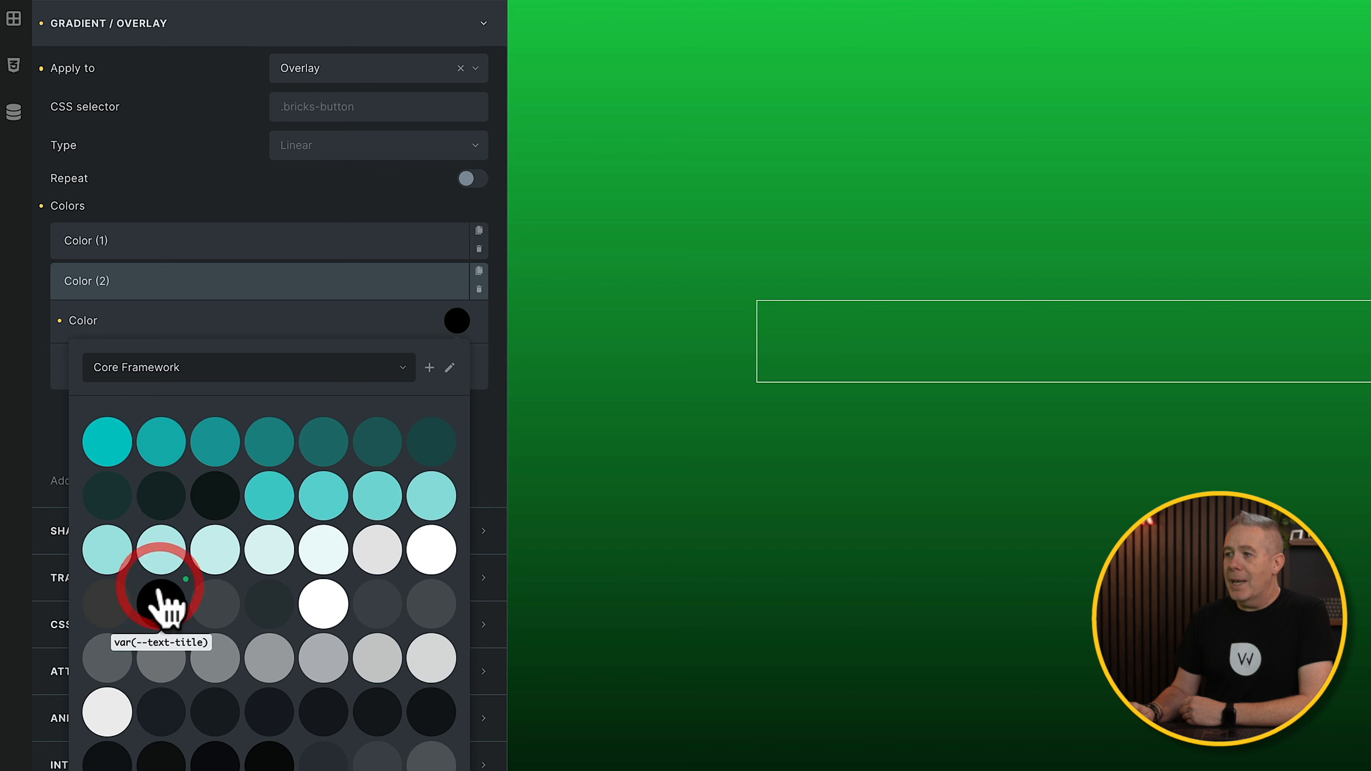
click(392, 317)
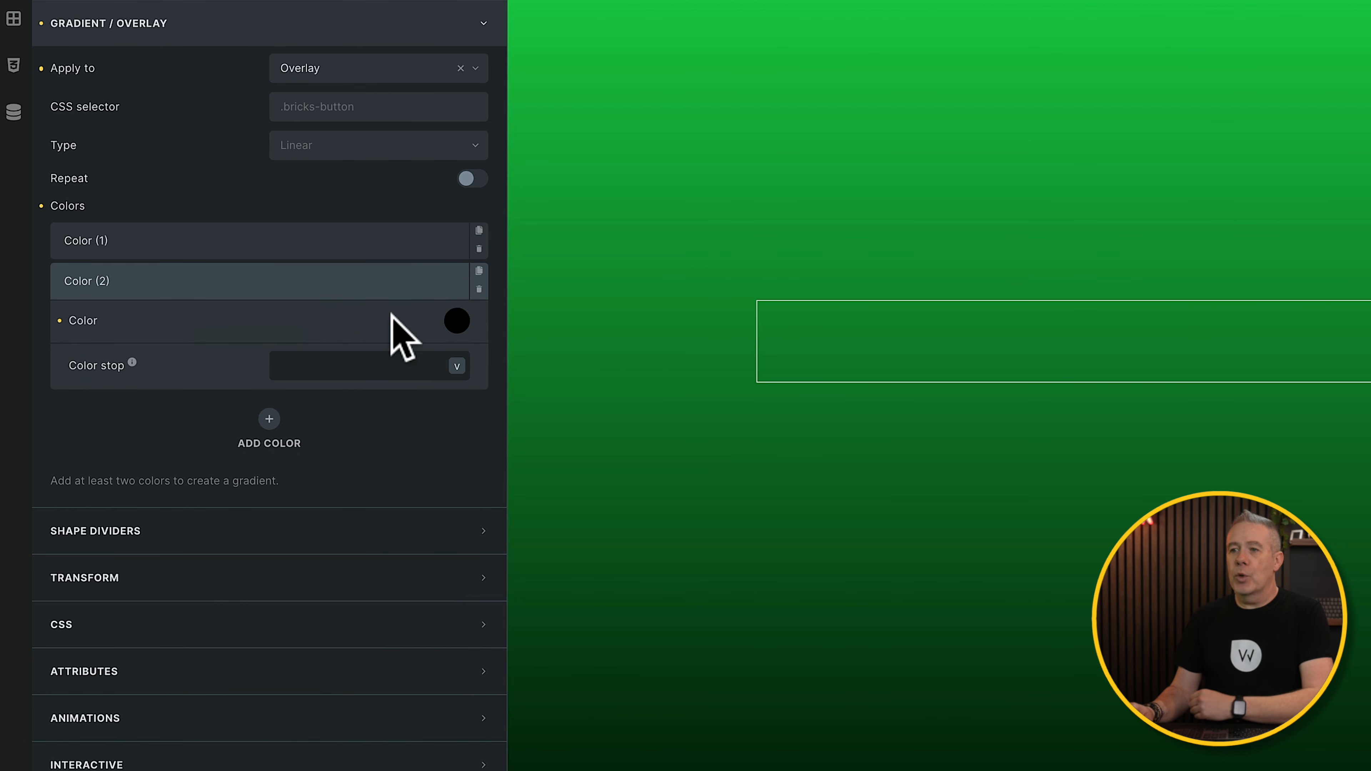
click(329, 360)
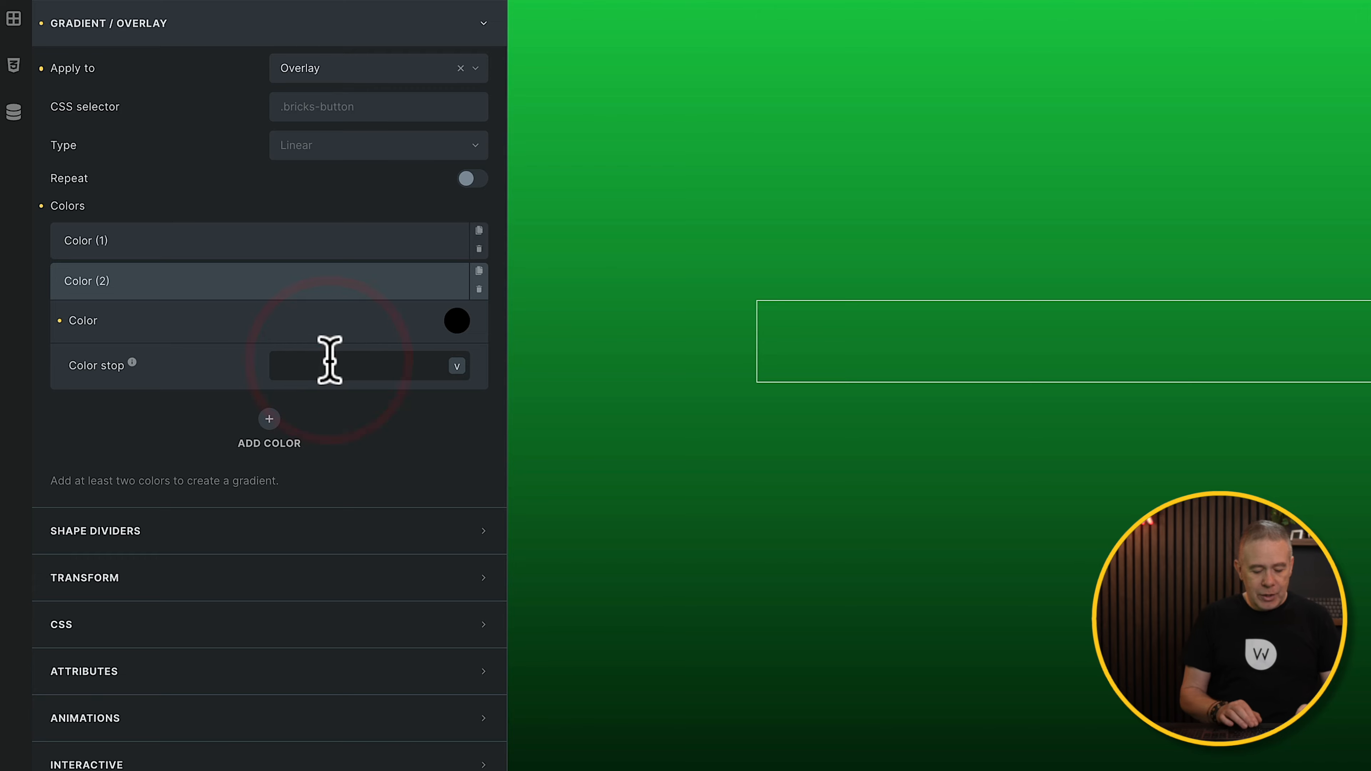
Step: Set the colour stop to 50 and make the gradient linear at a 90° angle
text(50)
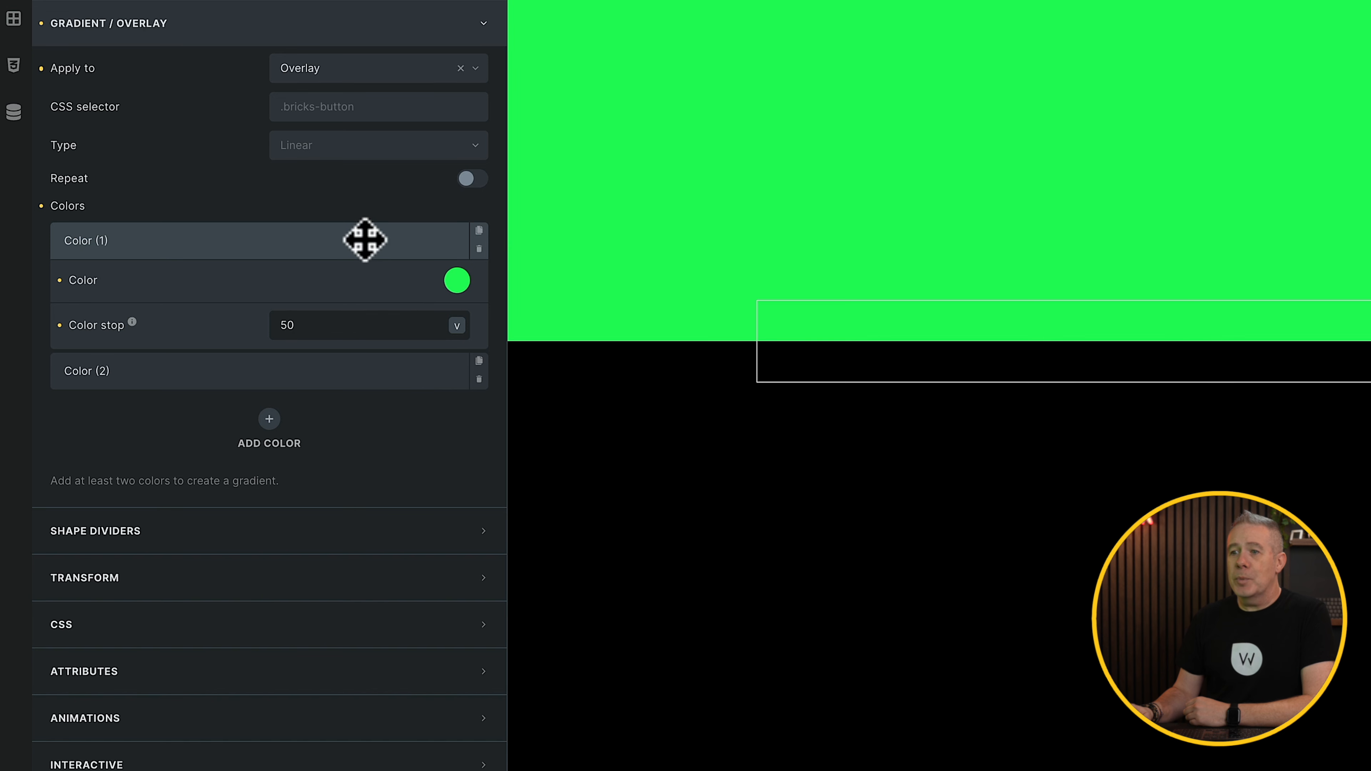
click(368, 151)
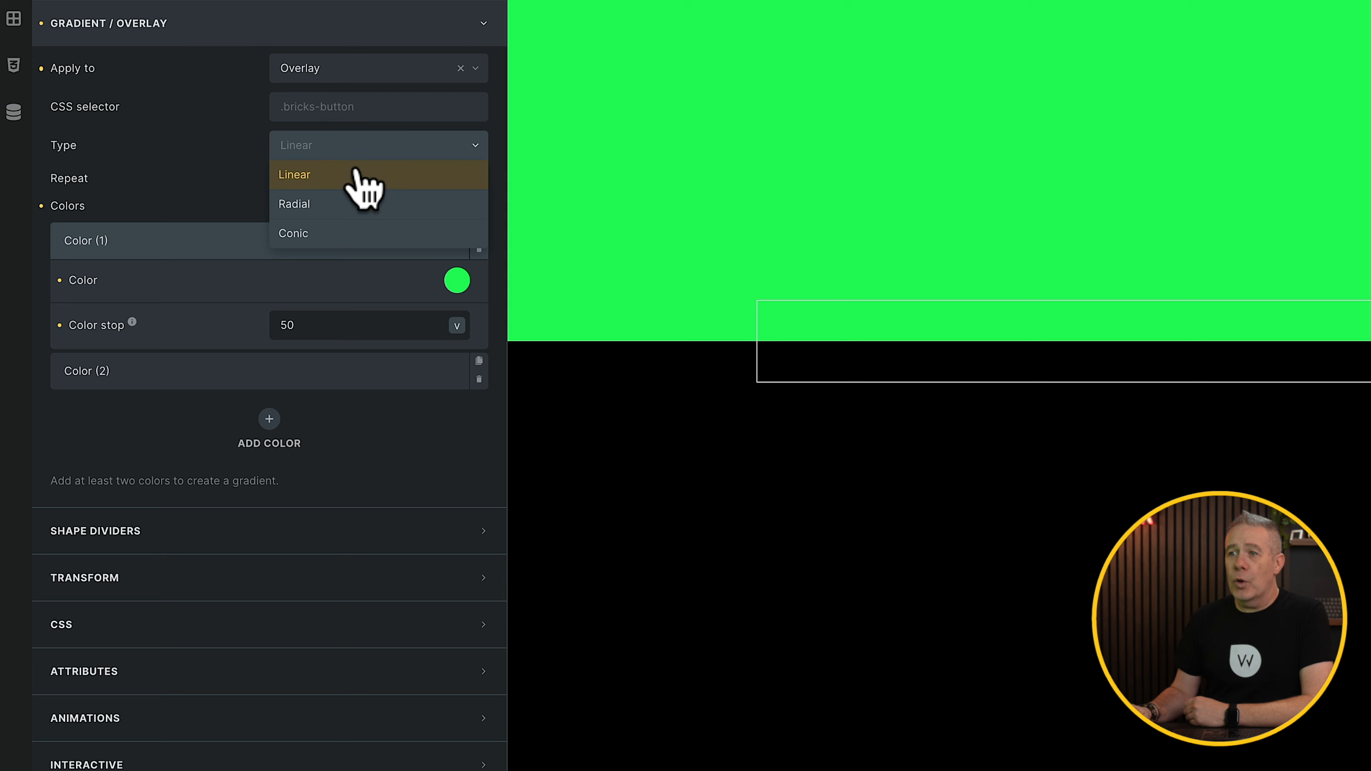
click(356, 174)
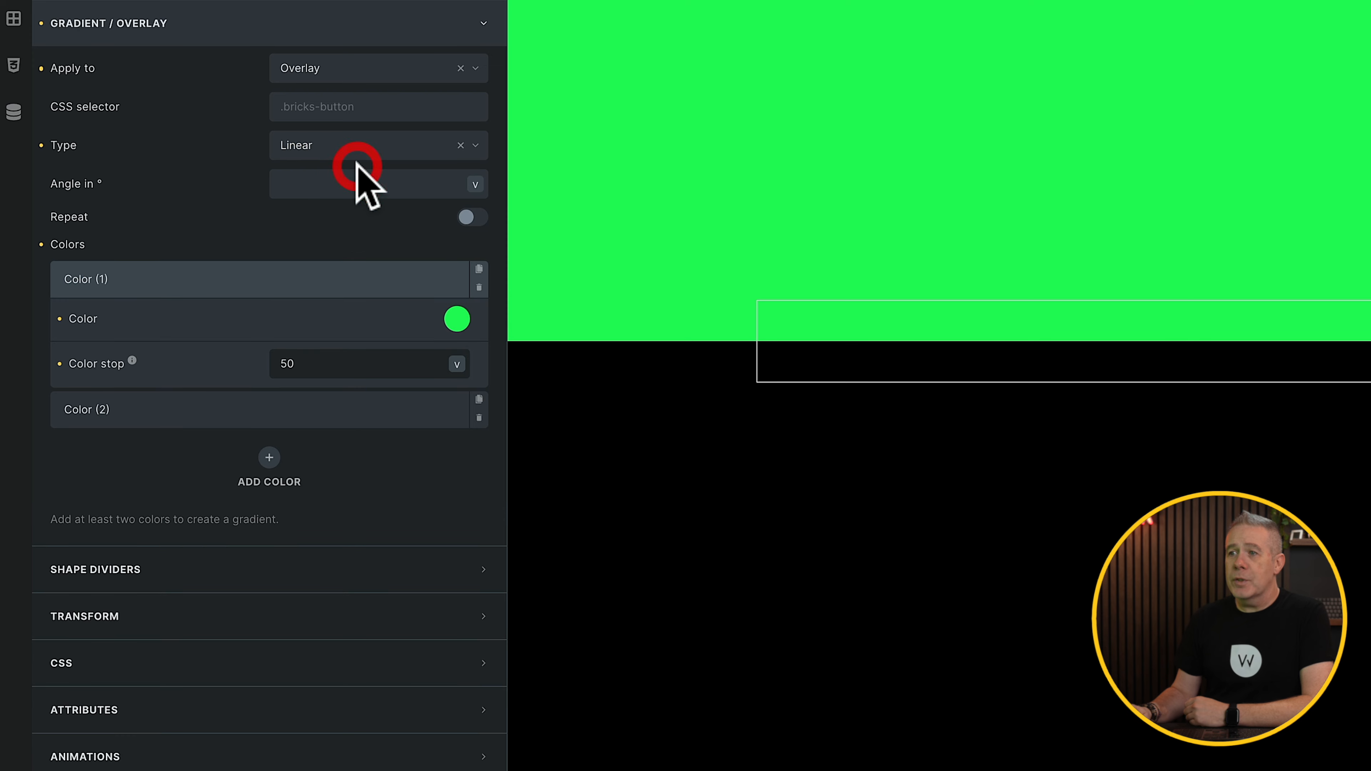
click(354, 185)
text(90)
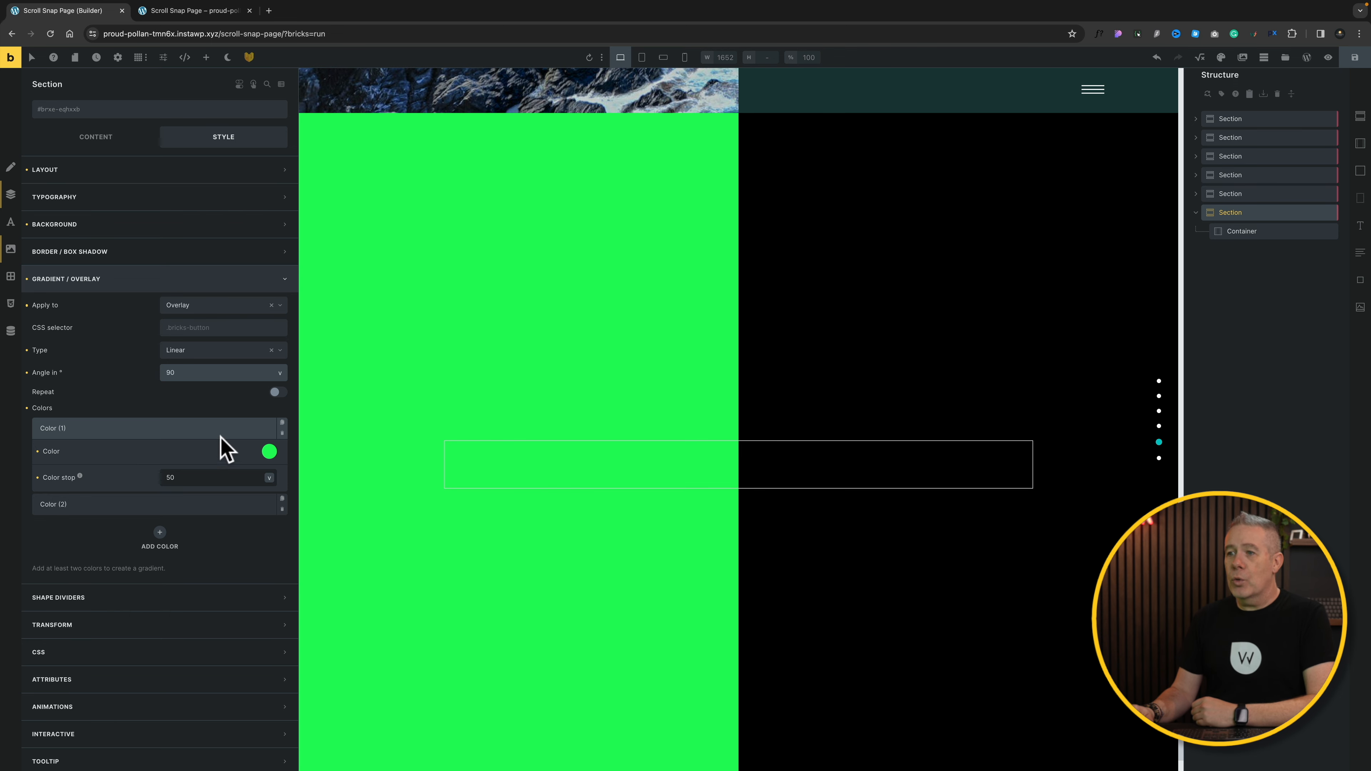
Step: Swap the two gradient colours and set the green colour's transparency to 0
click(205, 499)
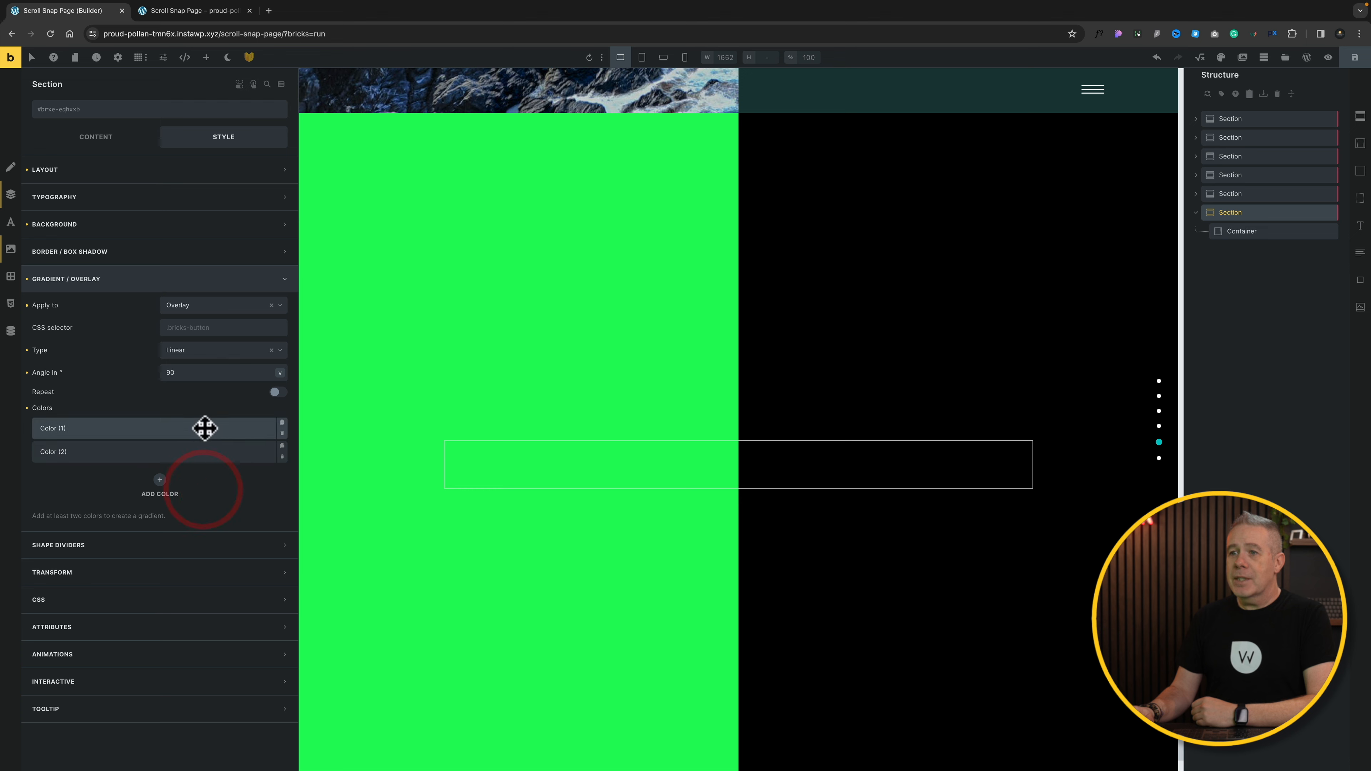
drag(204, 429, 204, 456)
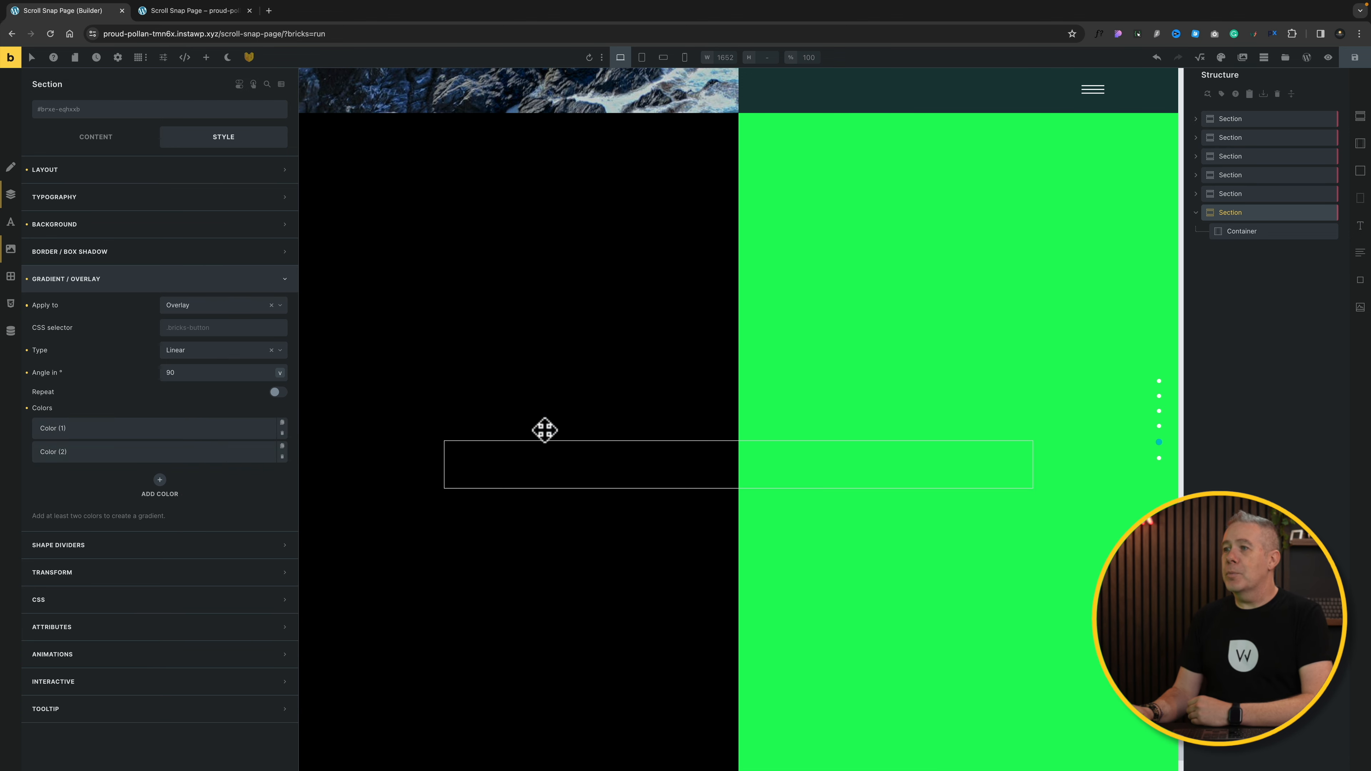
scroll(707, 451, up, 1)
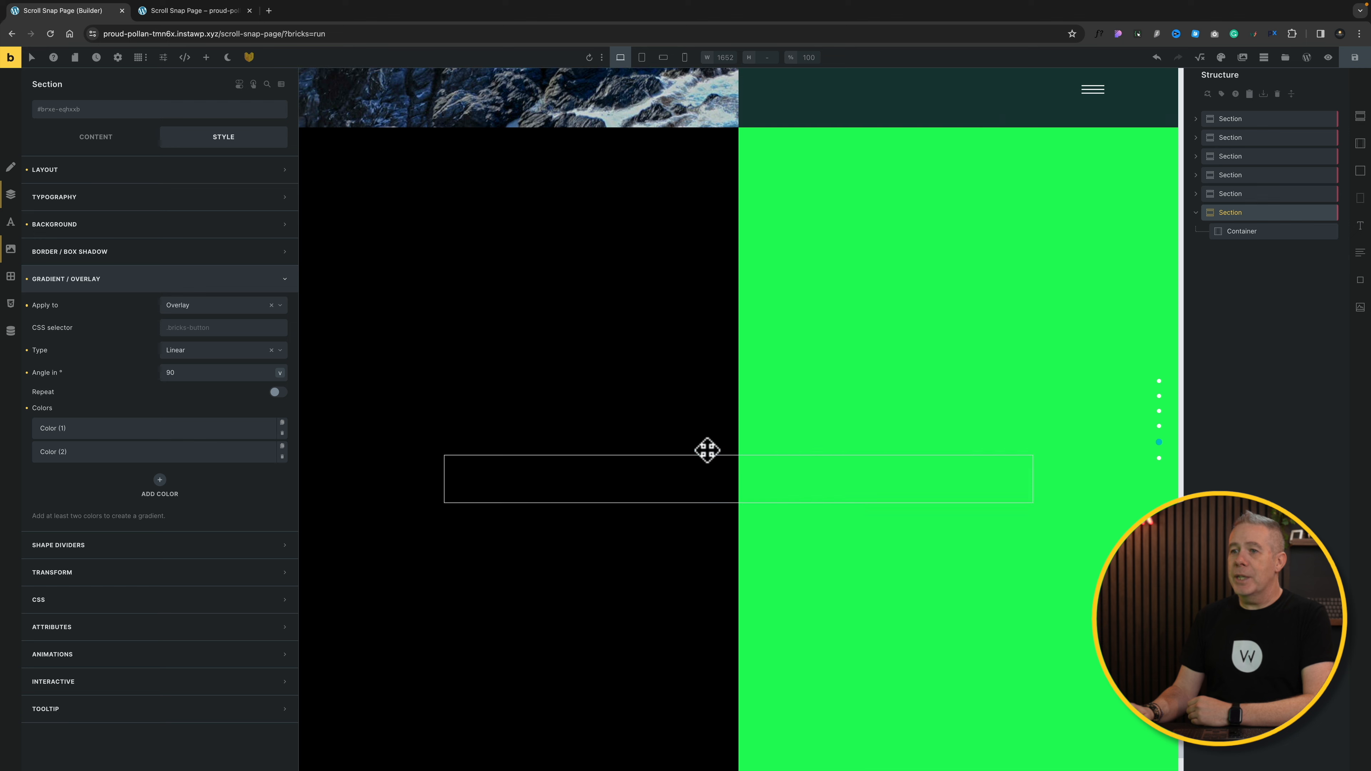
click(196, 458)
click(269, 476)
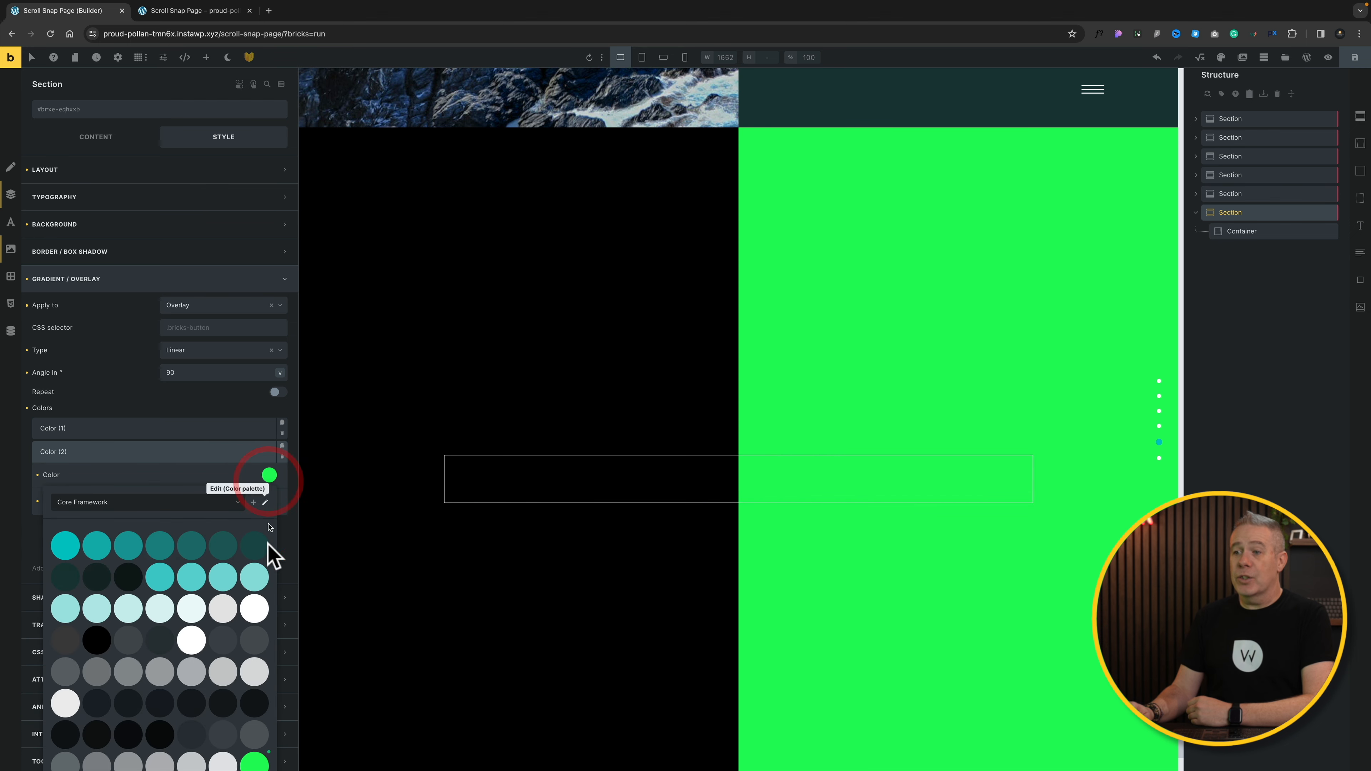
scroll(263, 587, down, 5)
drag(265, 676, 55, 677)
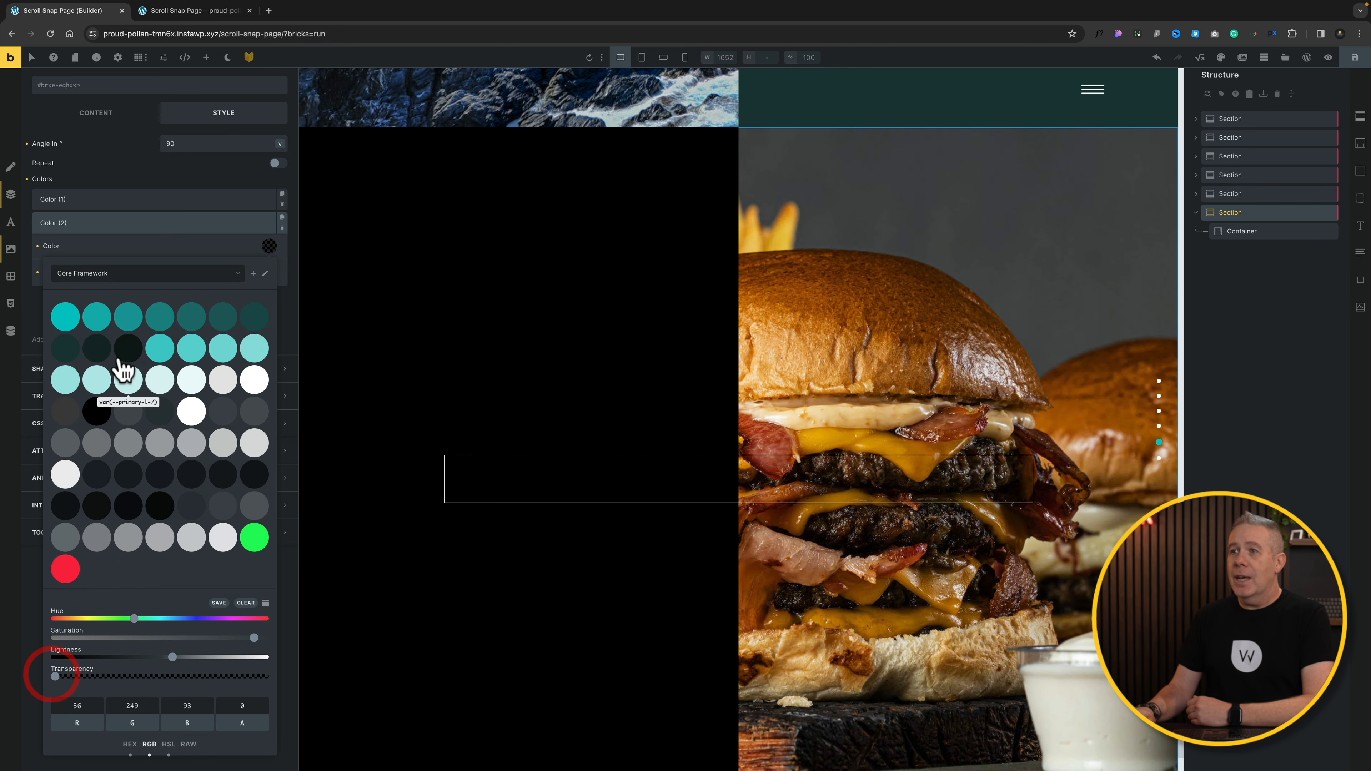
click(184, 222)
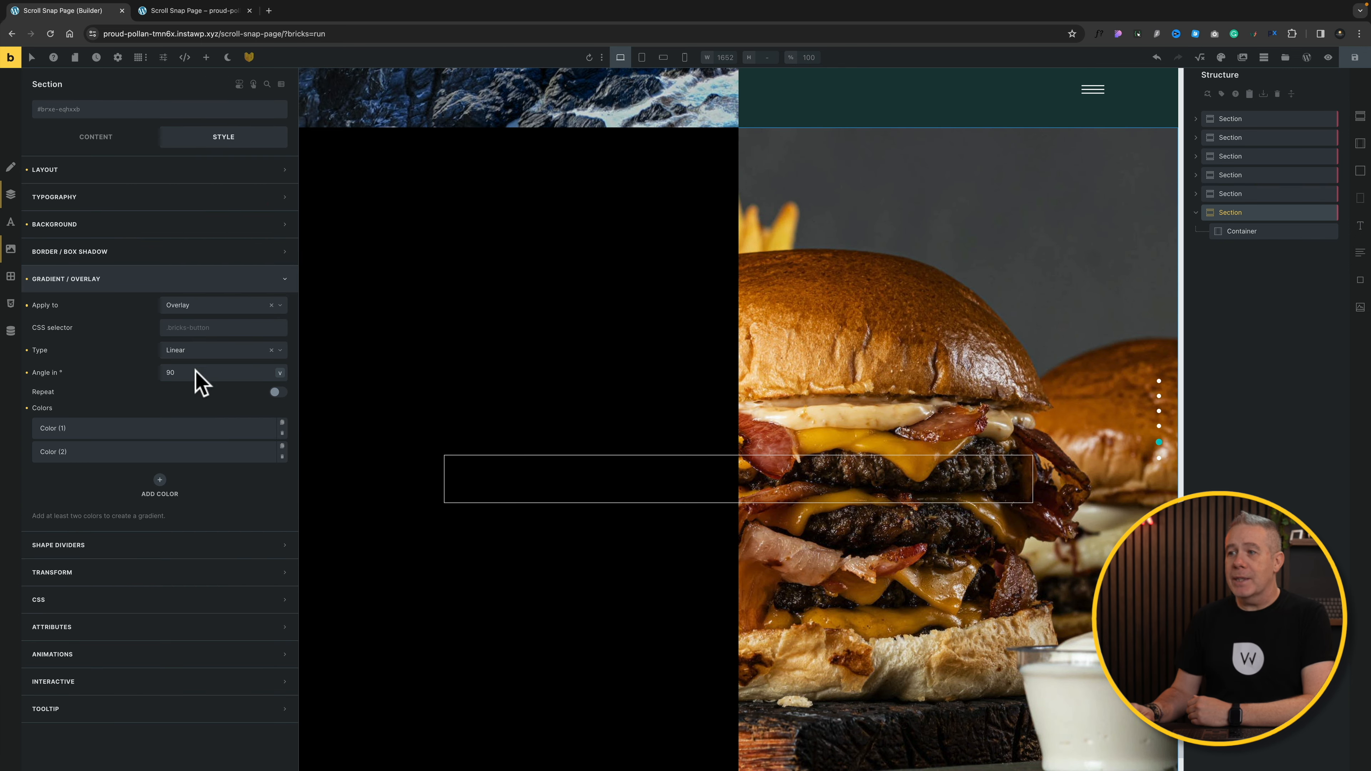
click(196, 373)
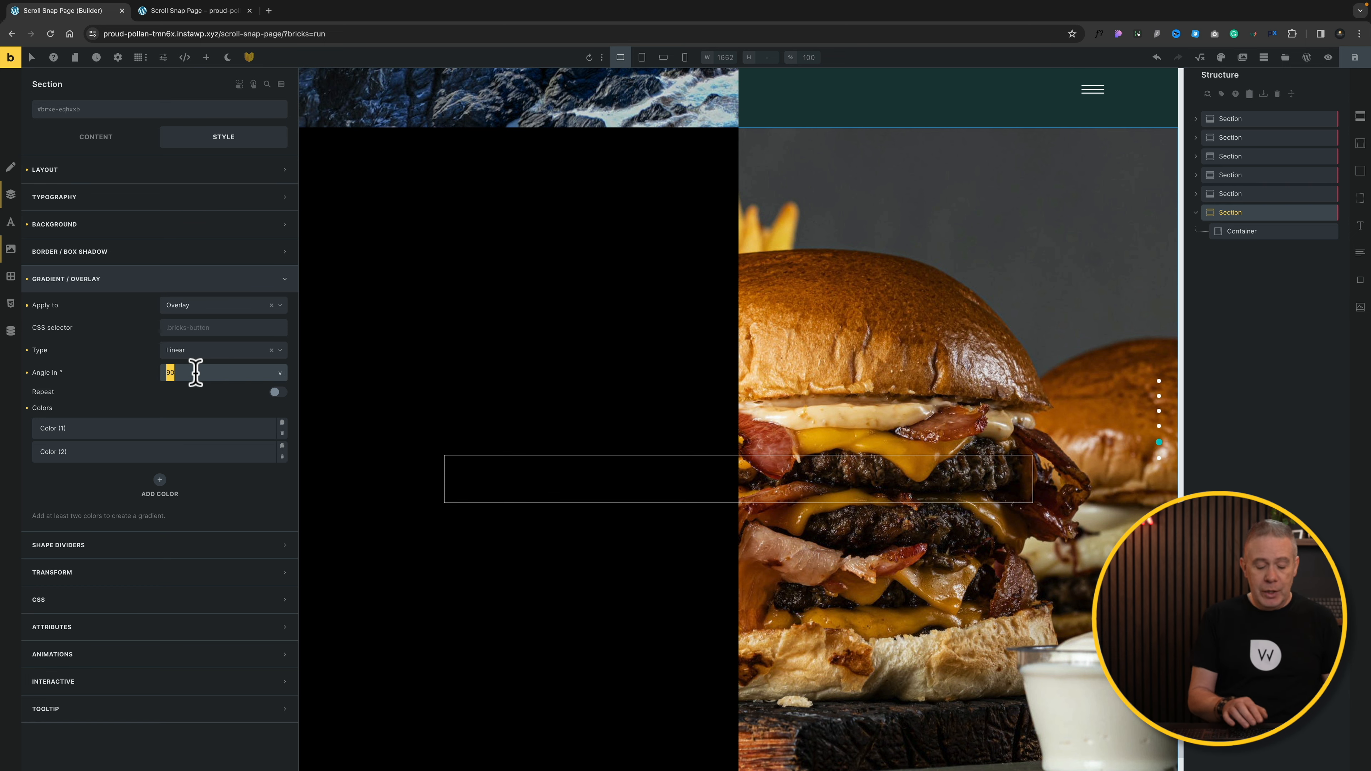
text(125)
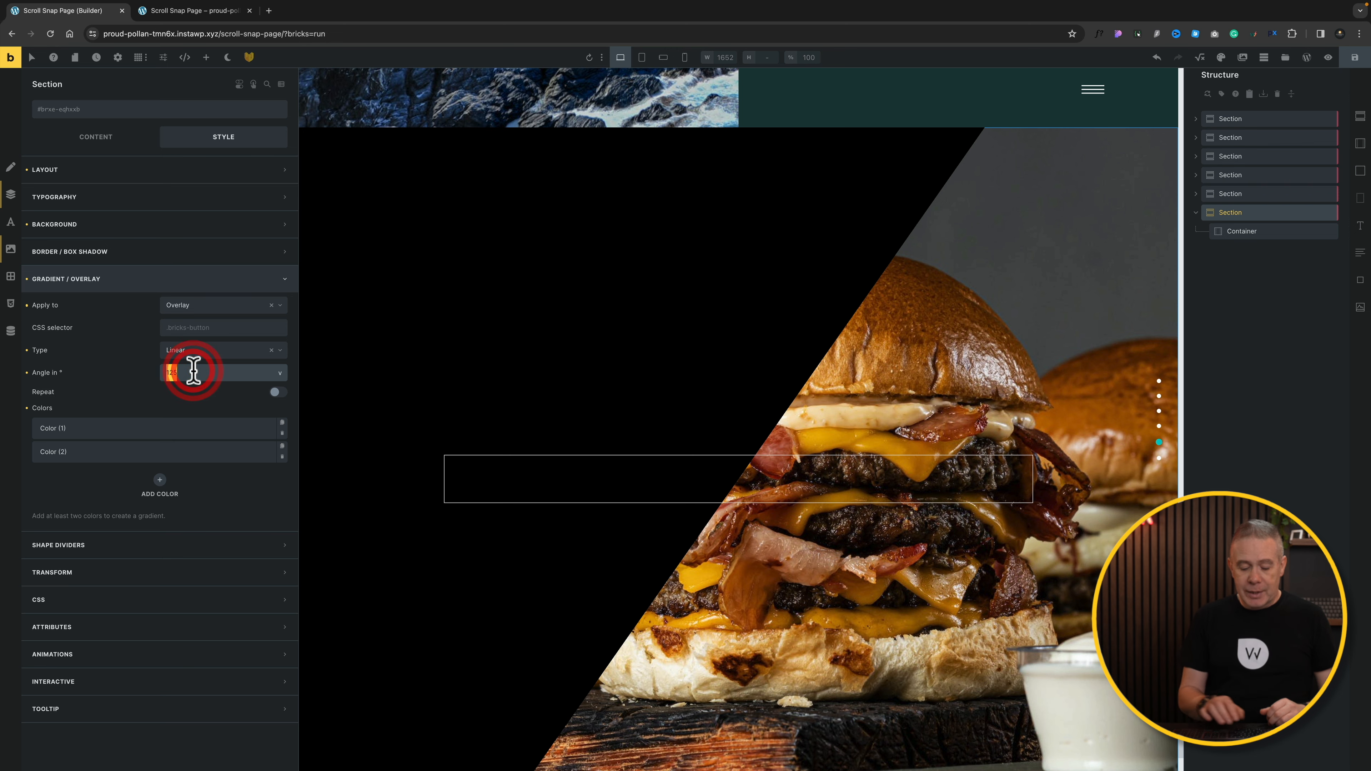
text(90)
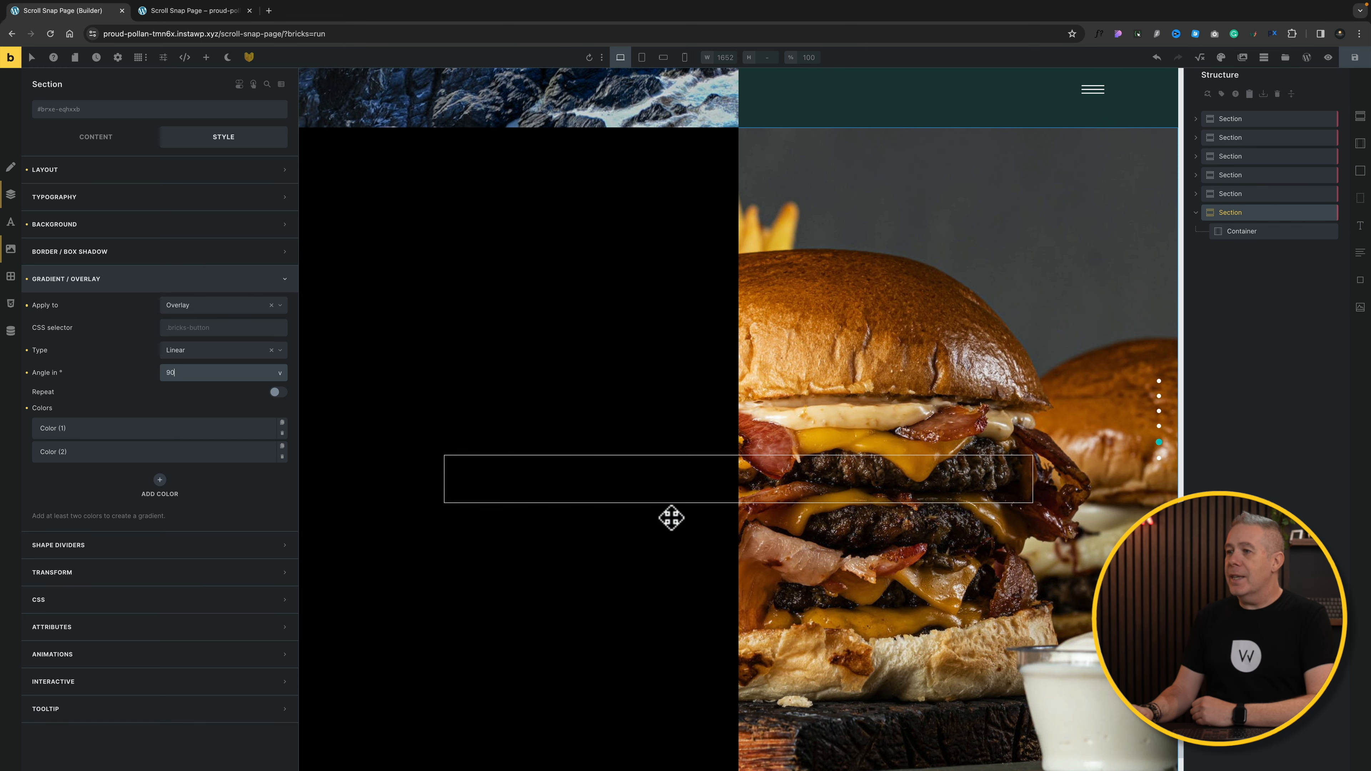
scroll(672, 517, up, 1)
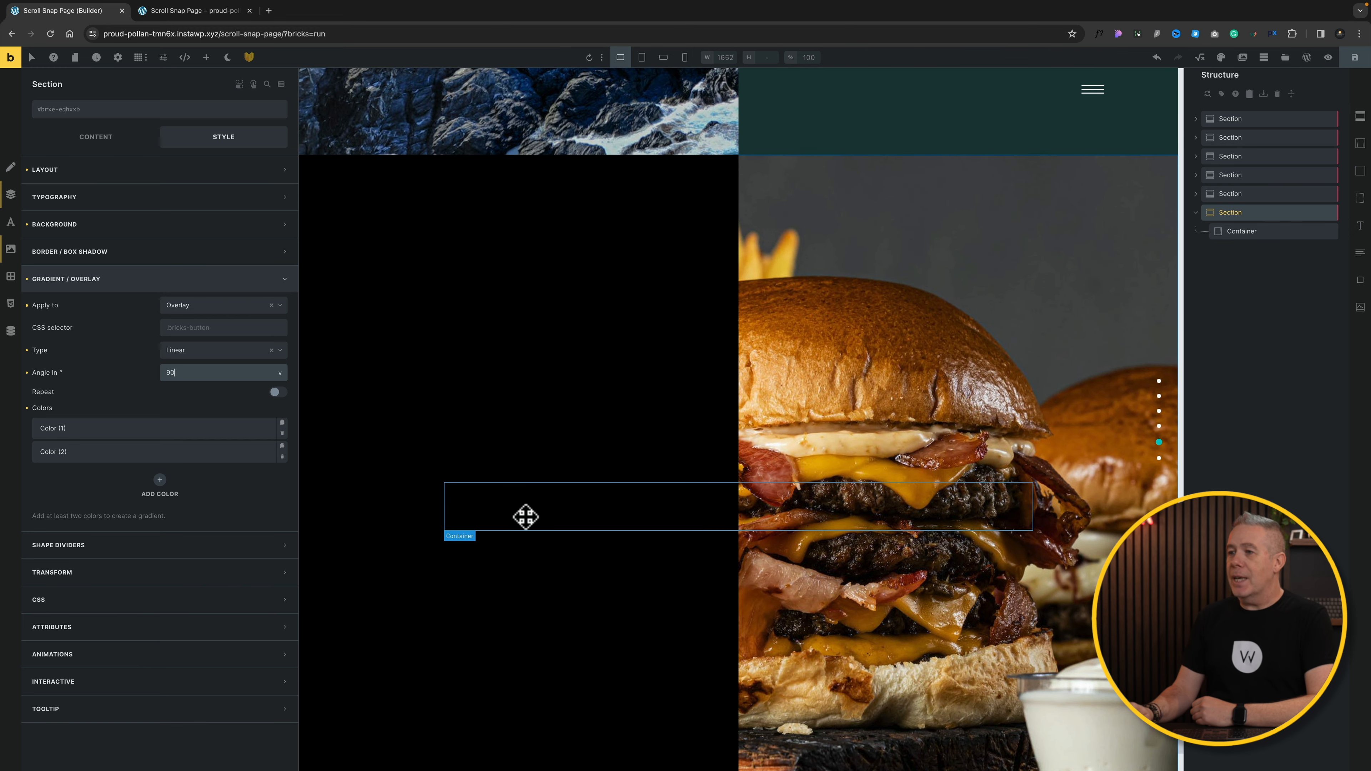
click(1255, 231)
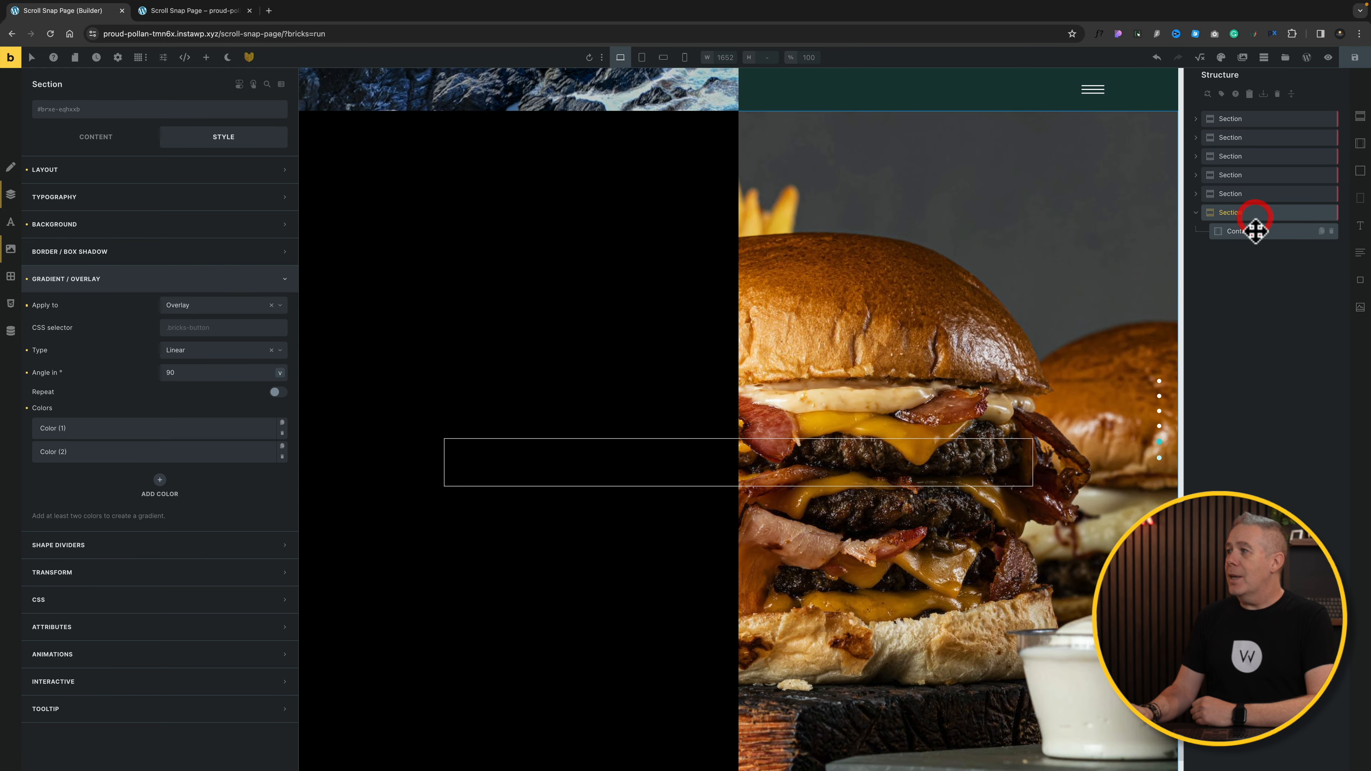
Step: Set the new section's container width to 1600
click(156, 169)
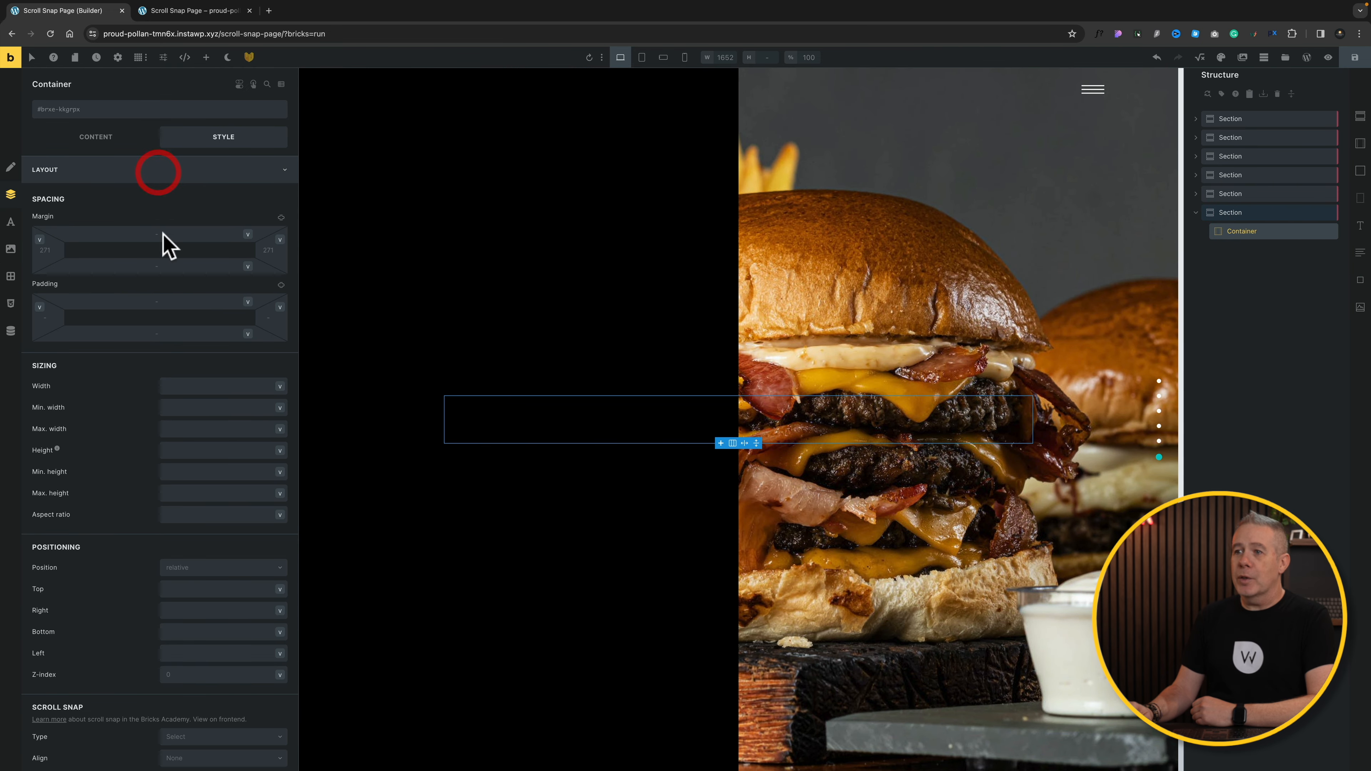
click(198, 385)
text(1600)
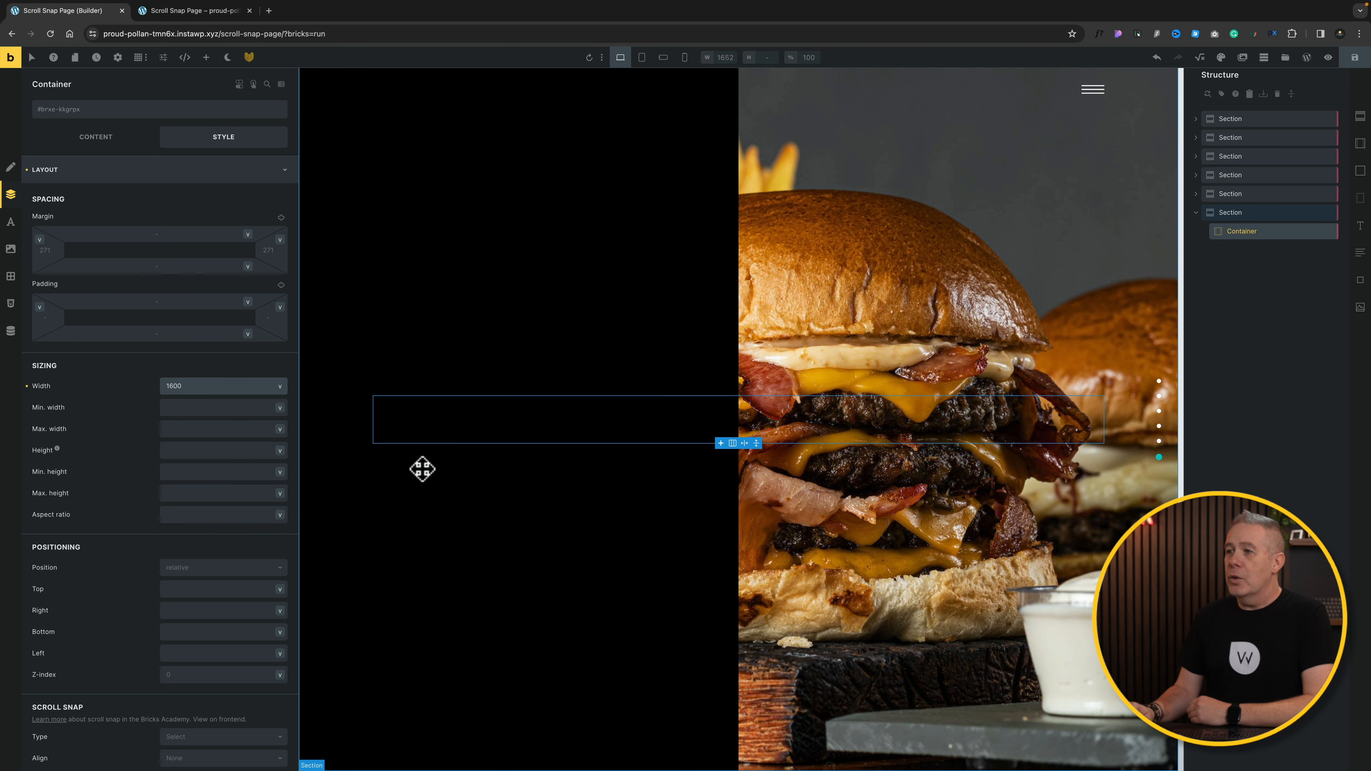
Step: Add two blocks to the new container, giving the first a 50% width, using Section Four as reference
click(1199, 195)
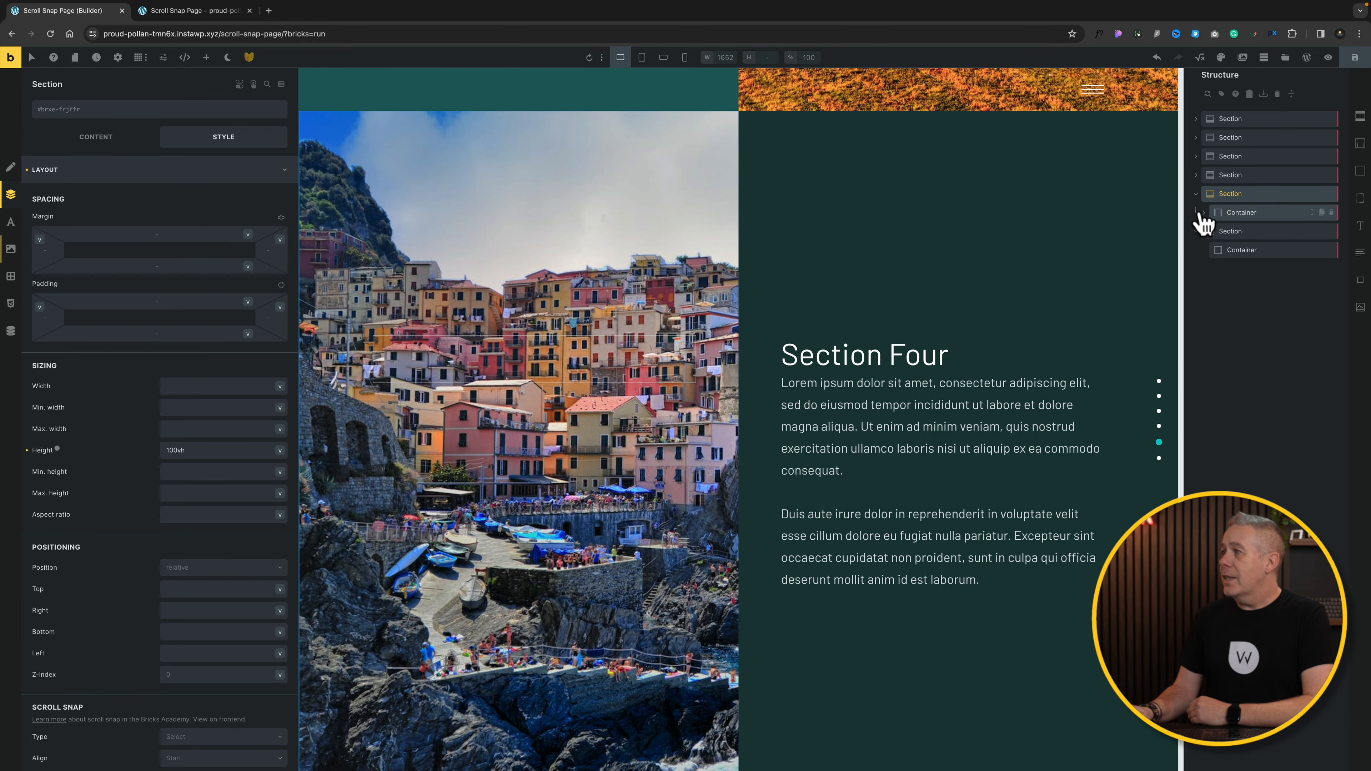
click(1201, 213)
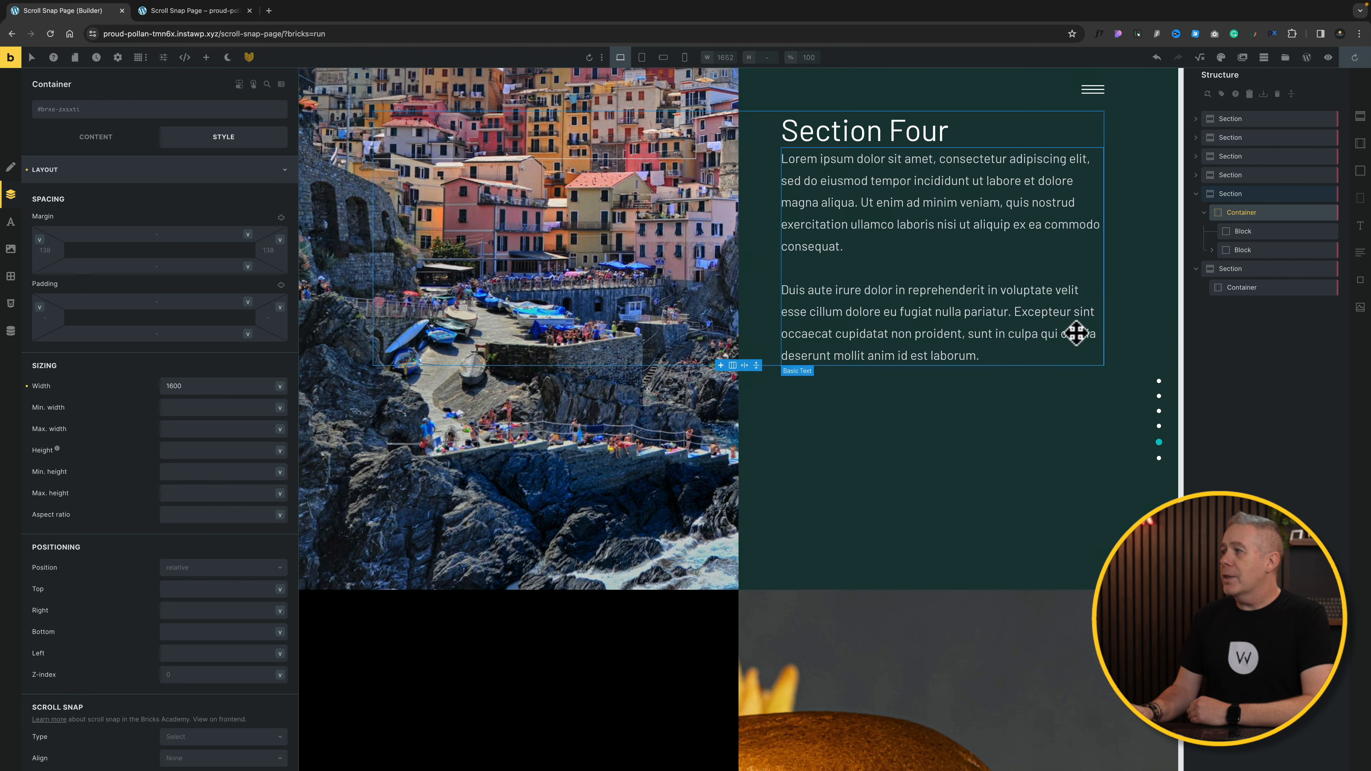
click(1214, 250)
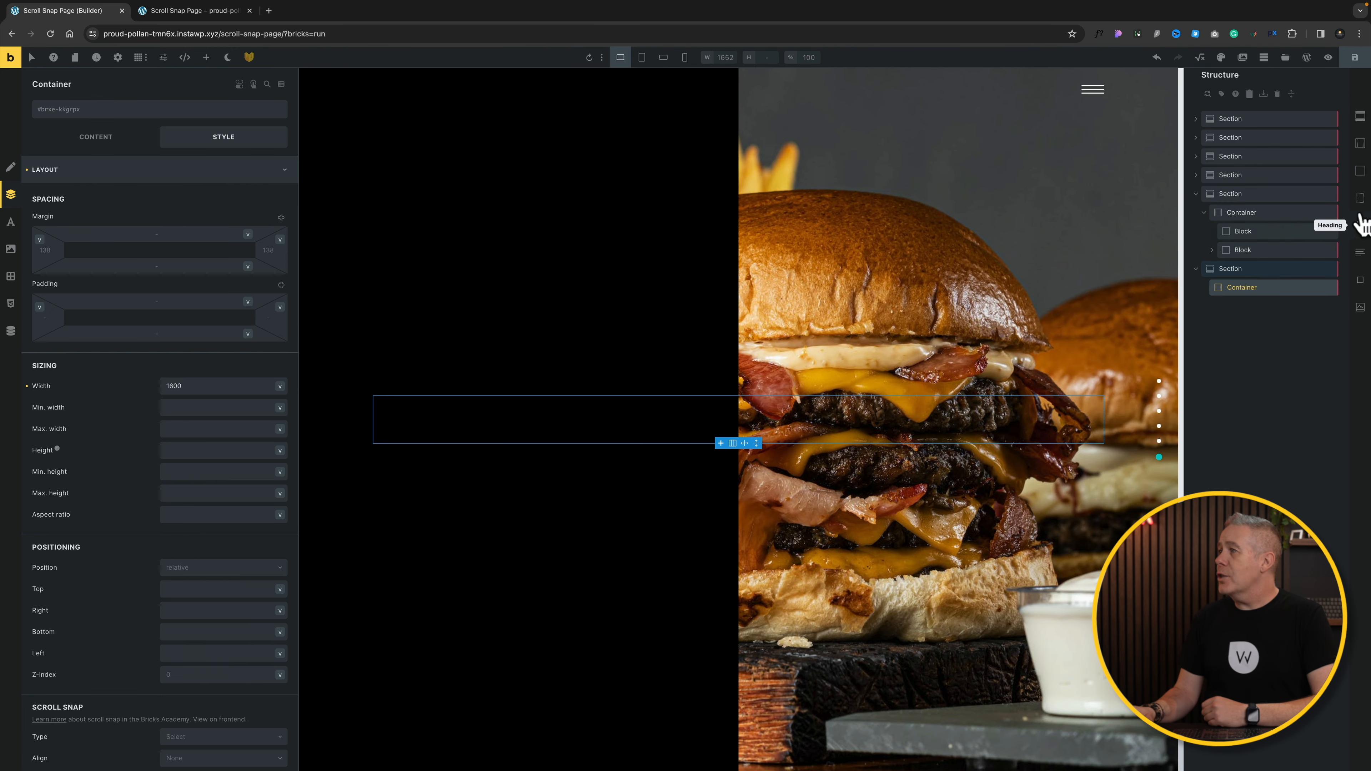
click(1360, 172)
click(1360, 172)
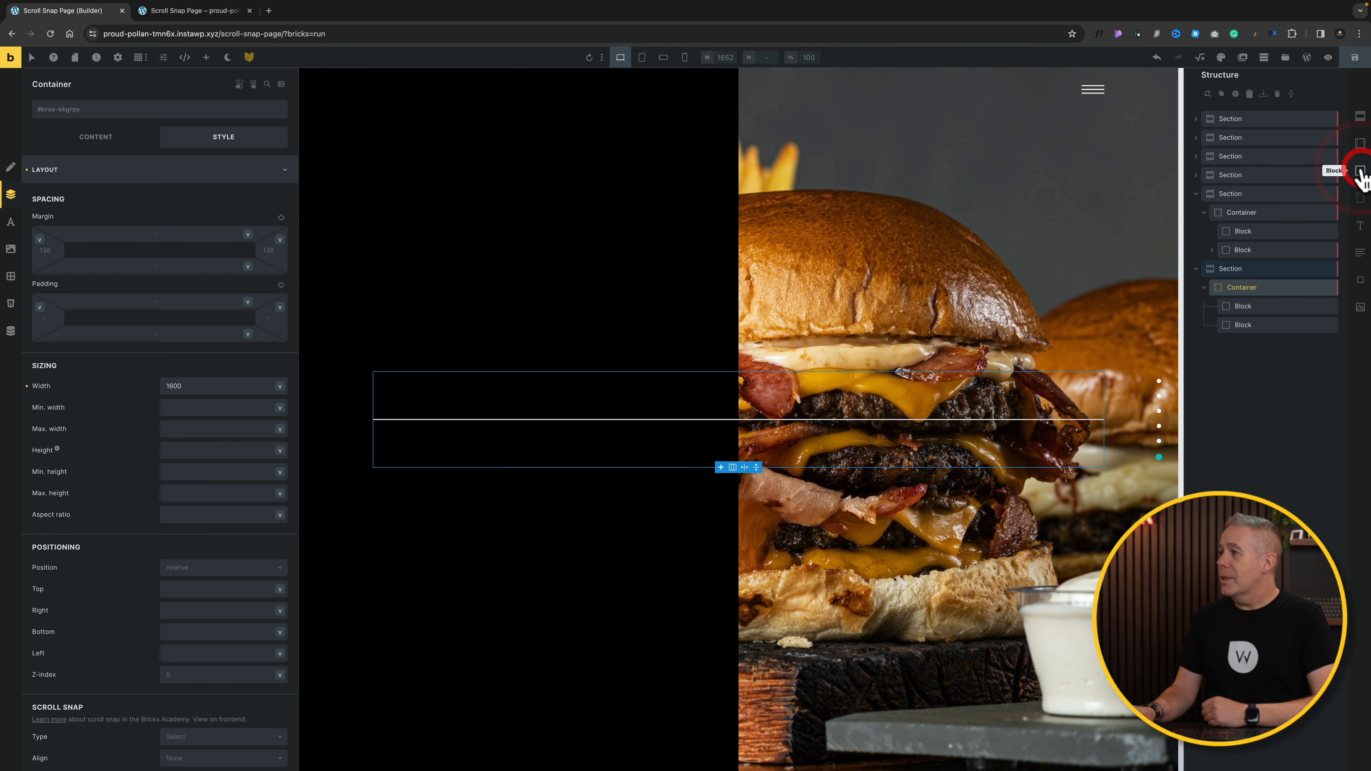
click(1268, 306)
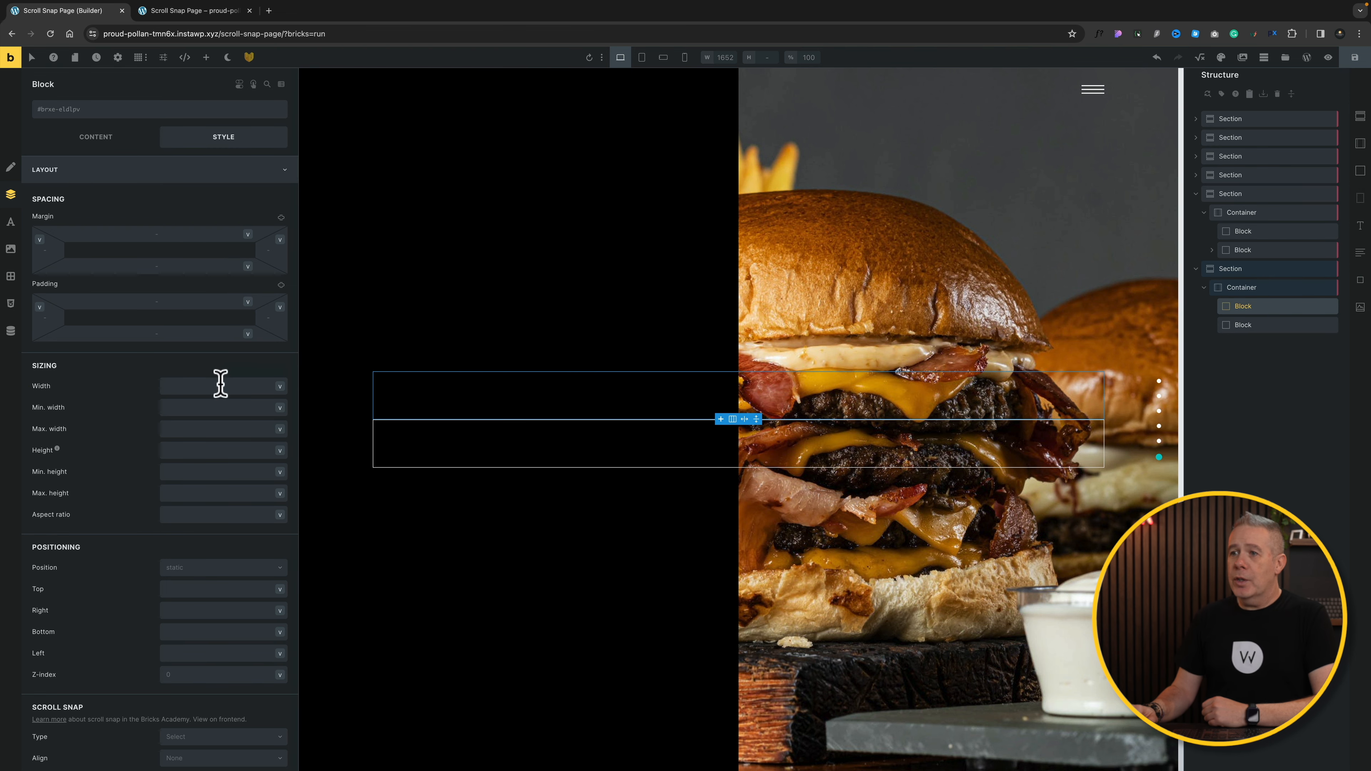
click(203, 381)
text(50%)
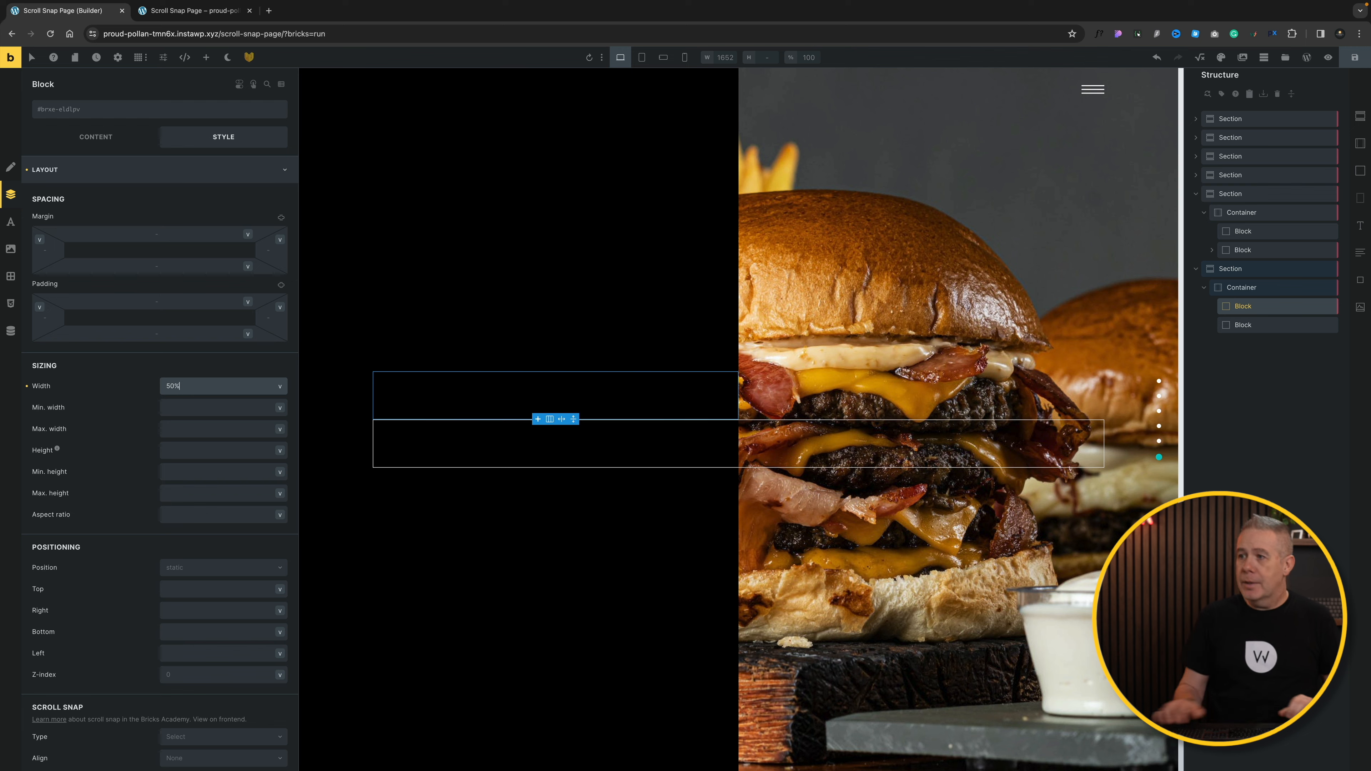
click(1279, 325)
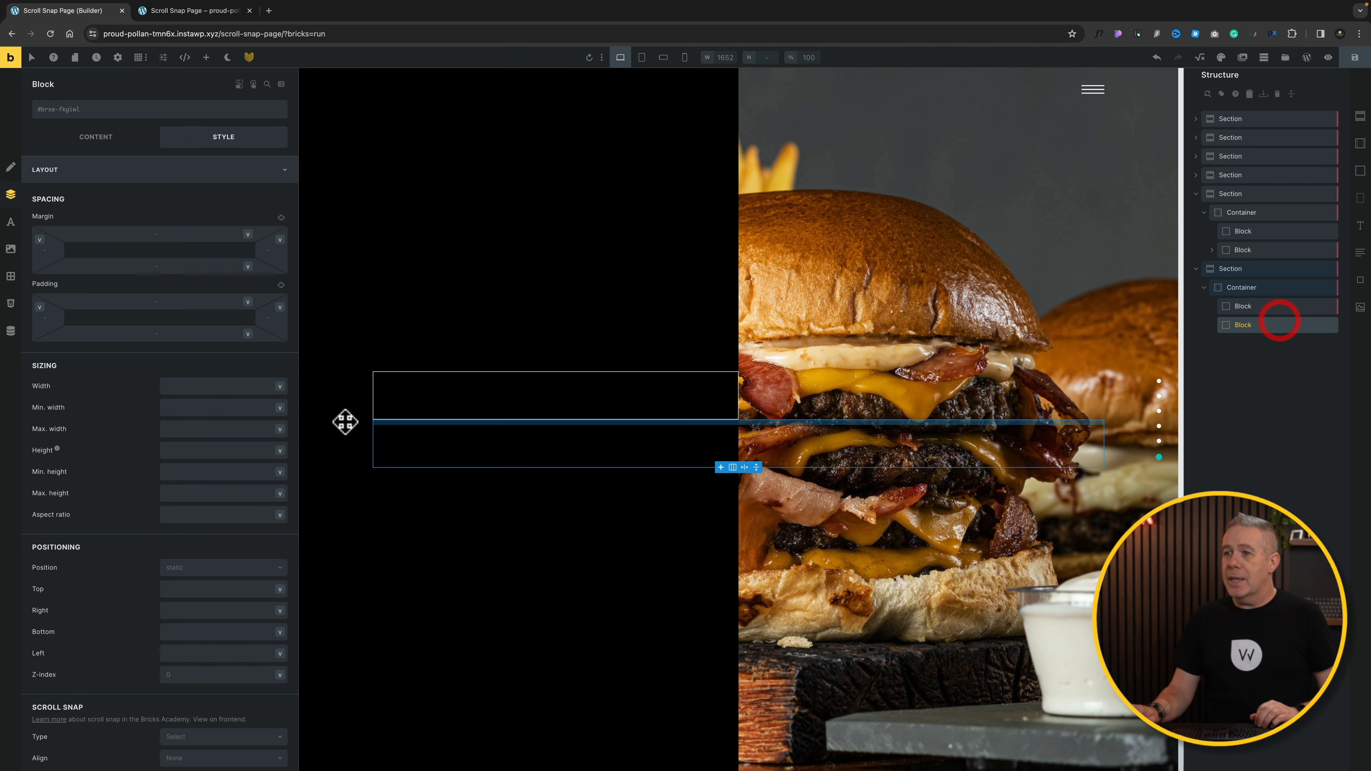
Step: Set the container's direction to horizontal (row) so the blocks sit side by side
click(1277, 288)
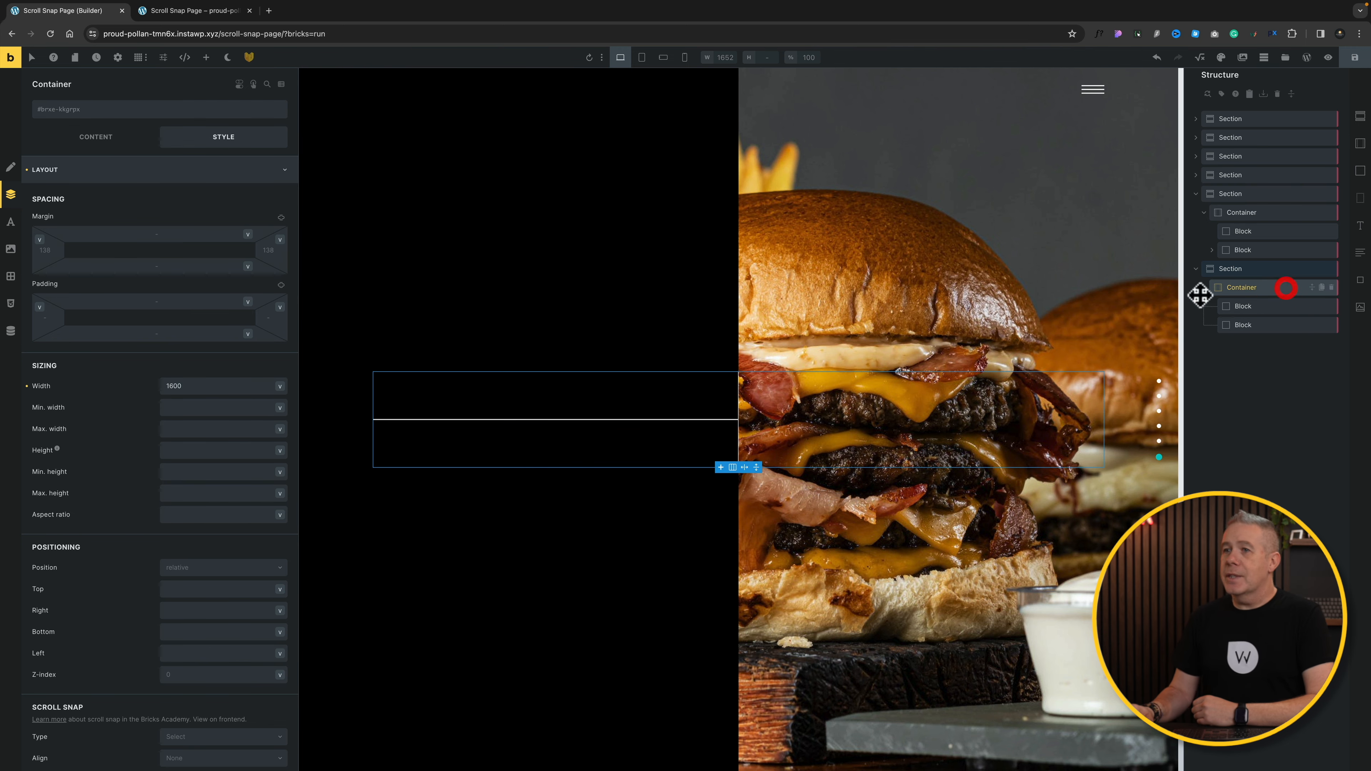
click(87, 137)
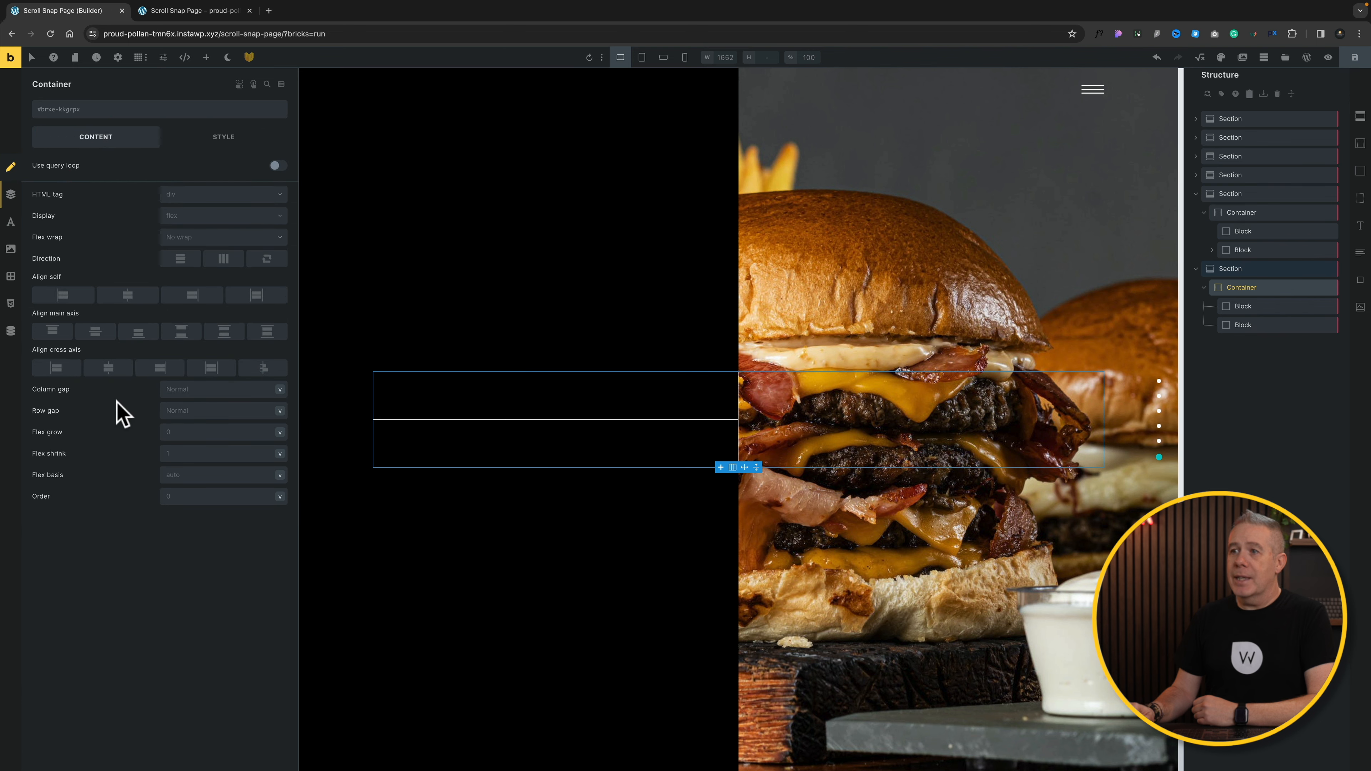
click(224, 260)
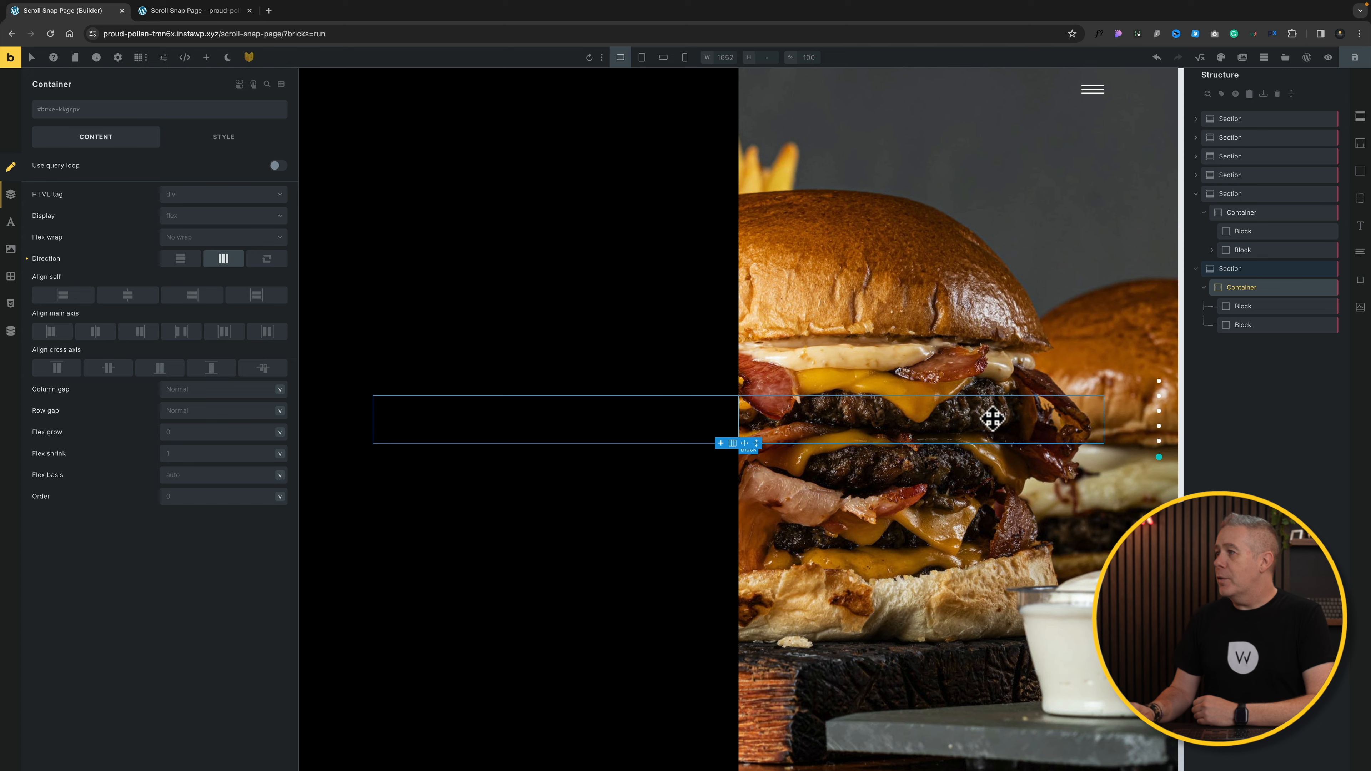
Step: Duplicate the Section Four heading and text and move the copies into the new first block
click(1213, 250)
click(1255, 269)
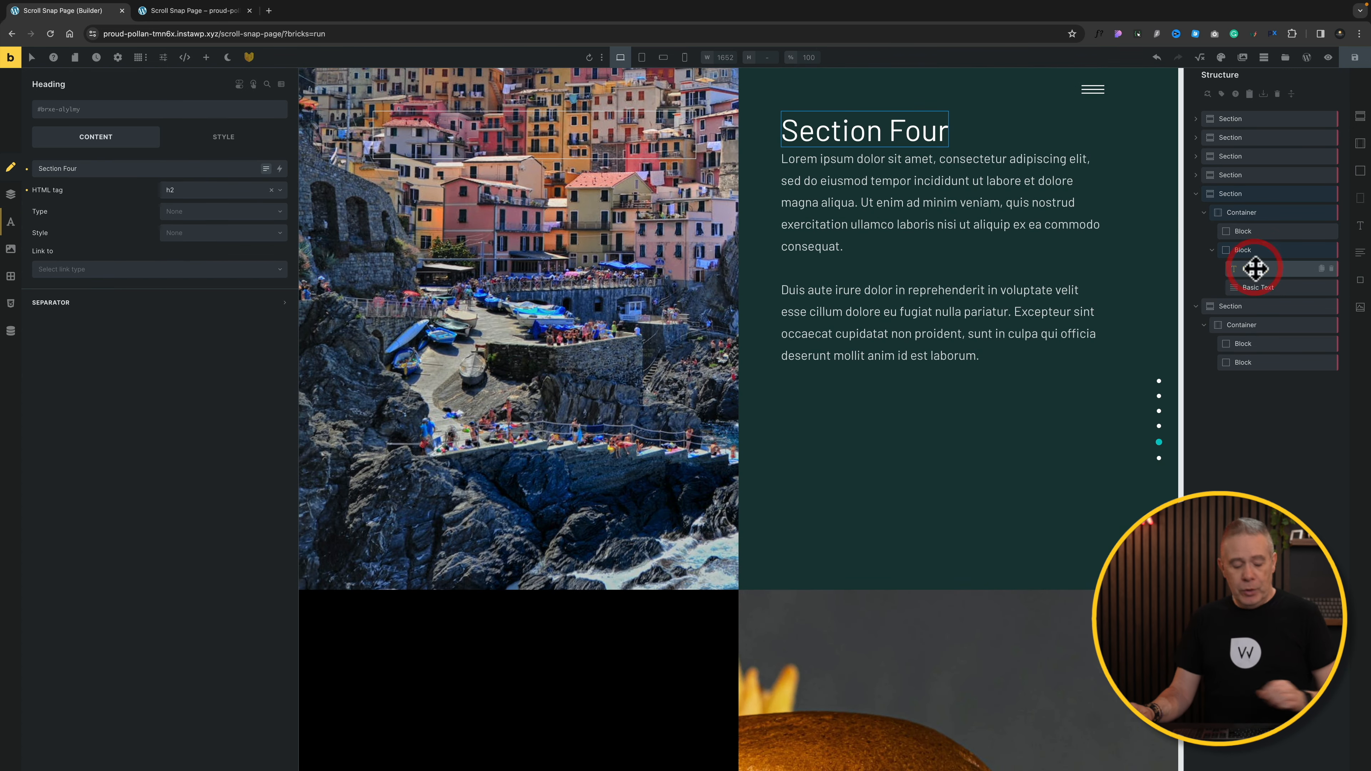
key(ctrl+c)
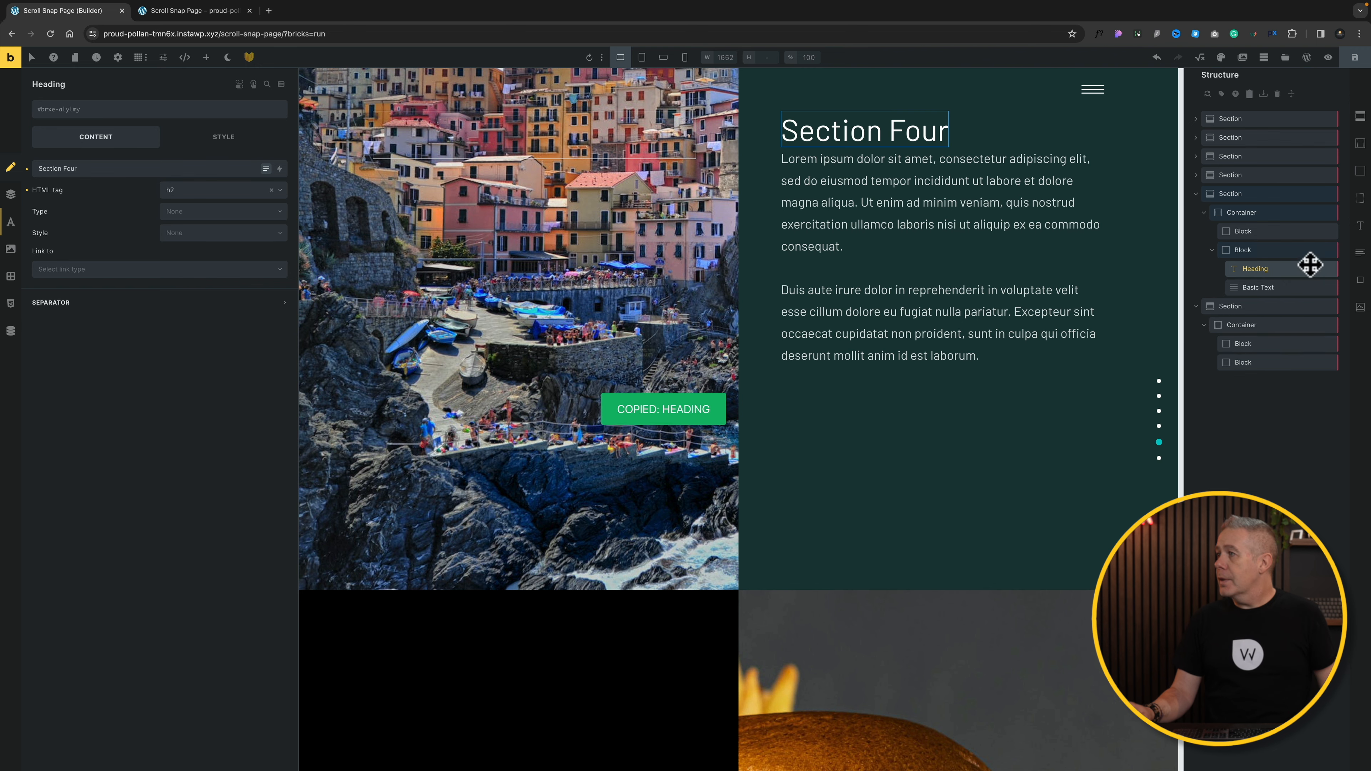
click(1321, 269)
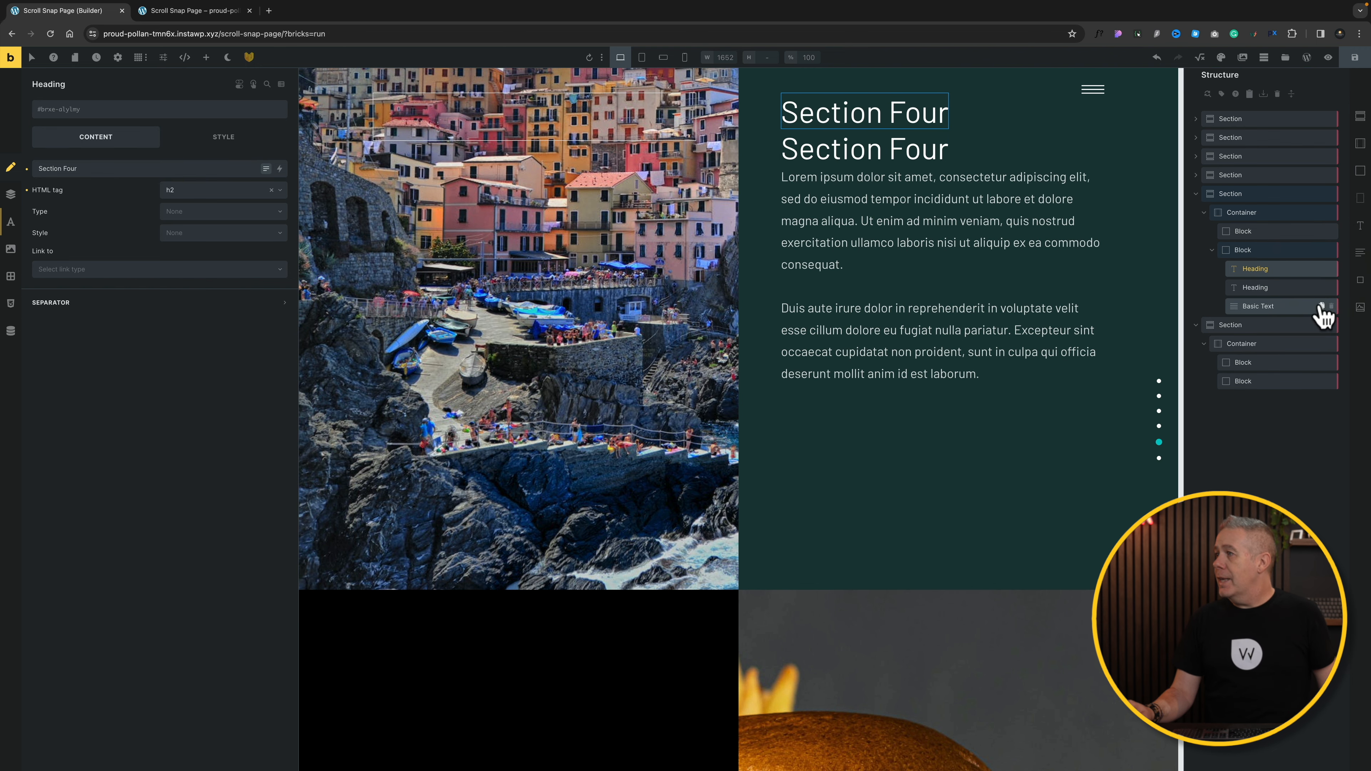
click(1321, 306)
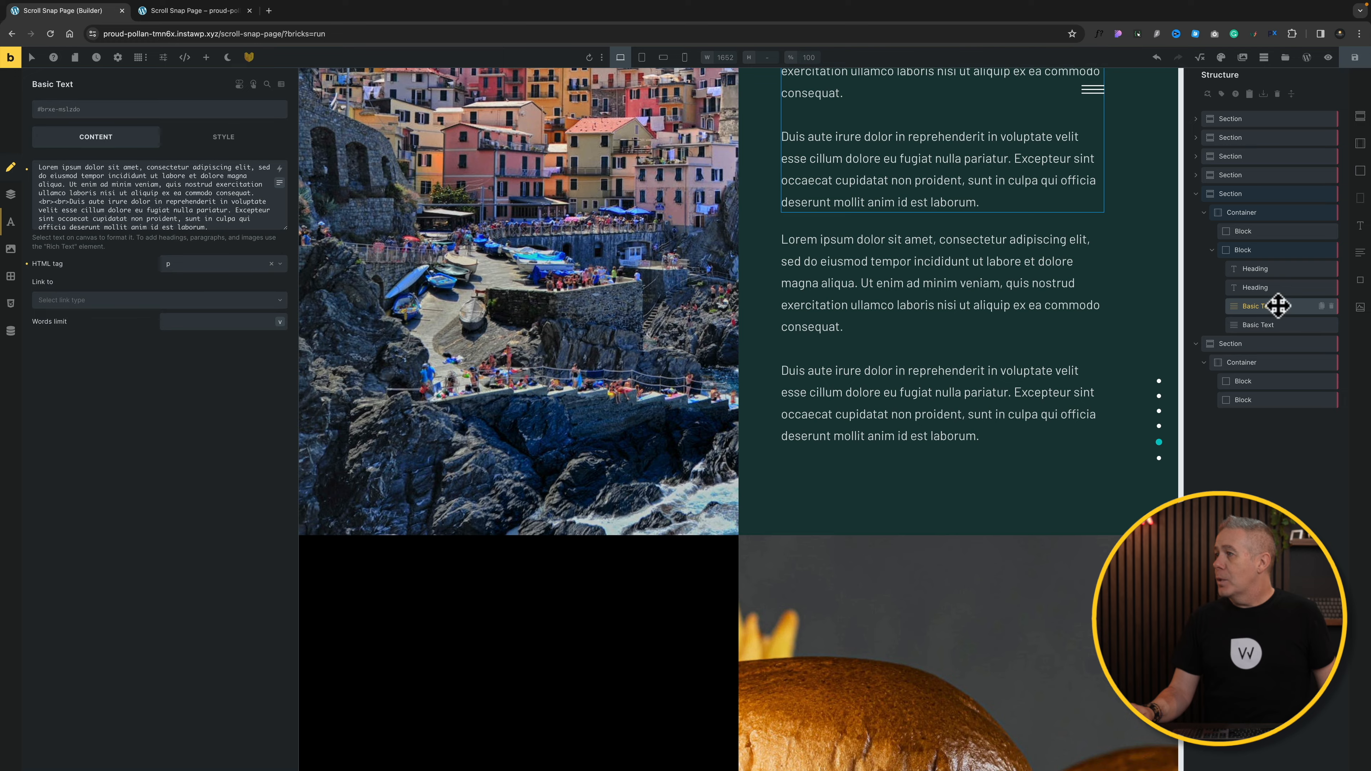
drag(1278, 309, 1292, 389)
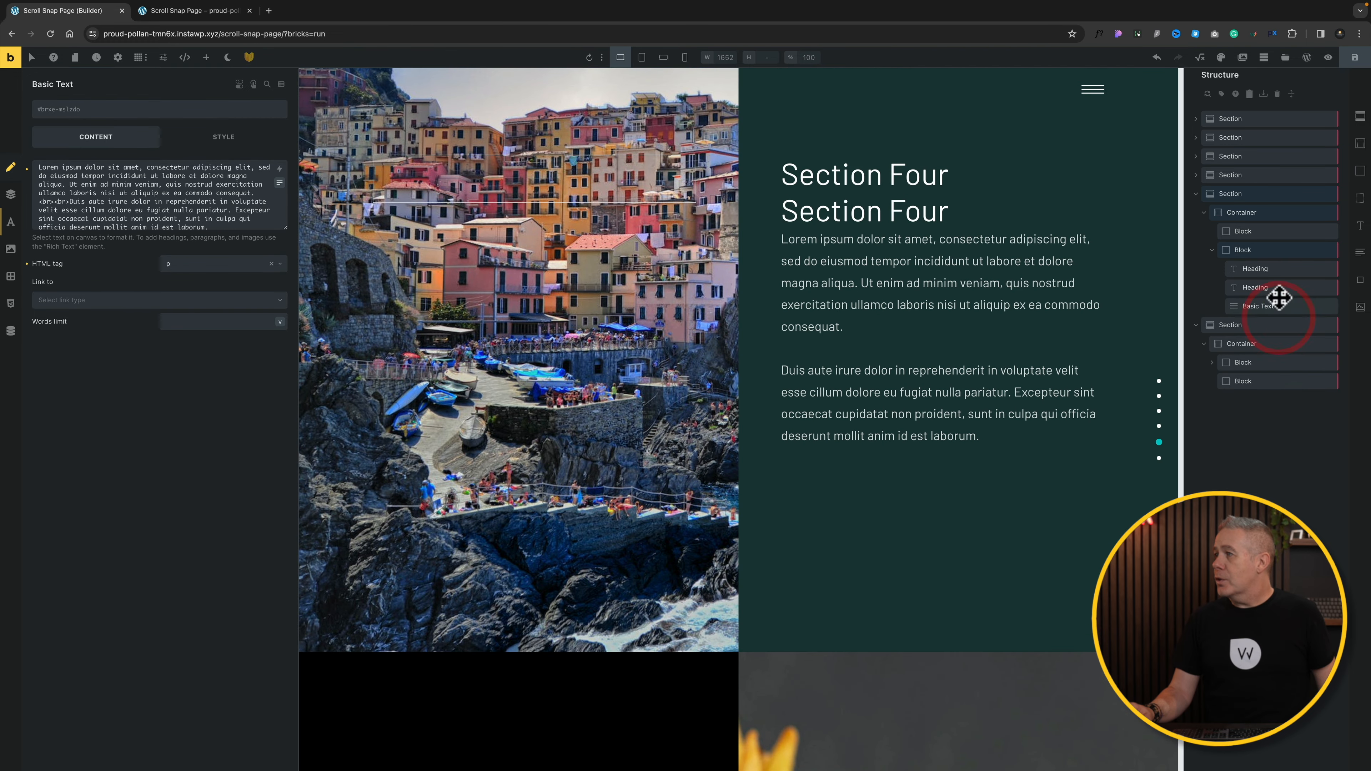
click(1213, 345)
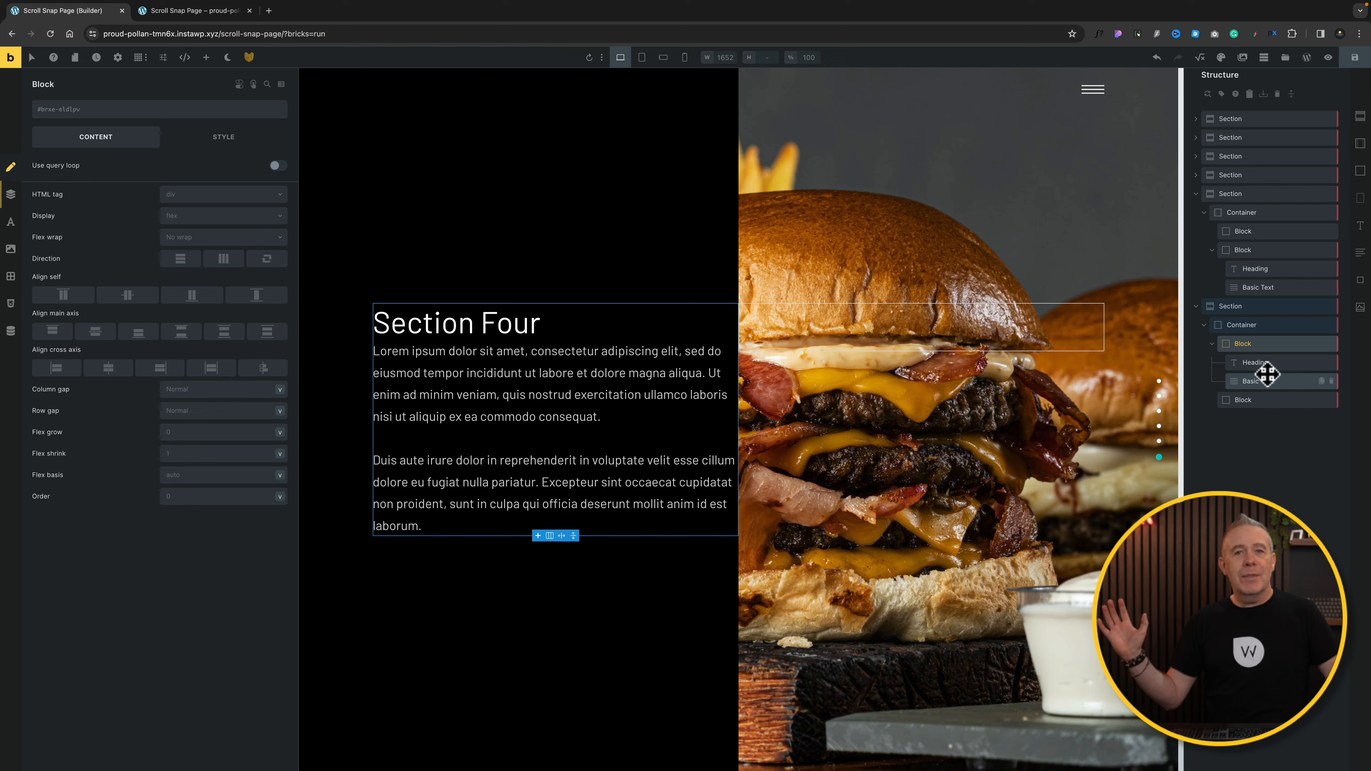
Step: Collapse the Section Four element tree and select the new burger section
click(1196, 194)
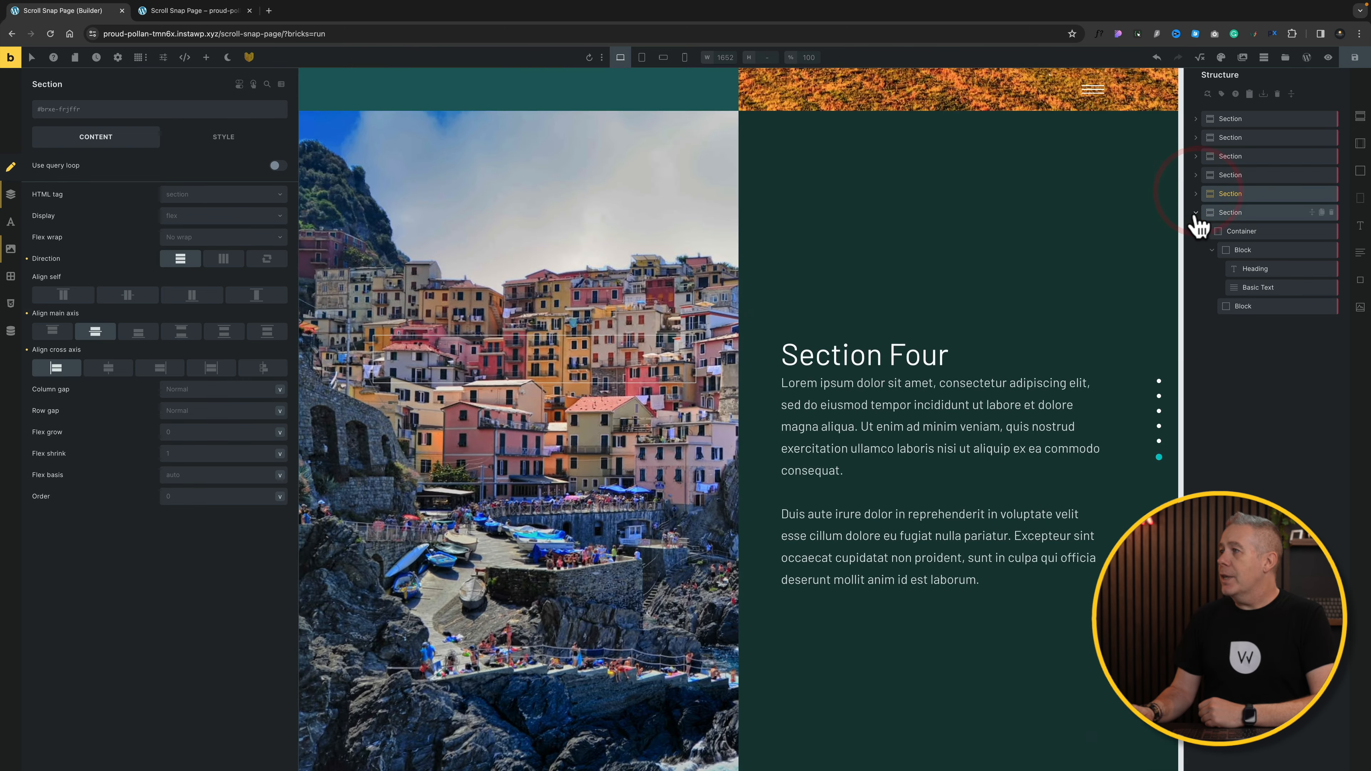
click(1196, 212)
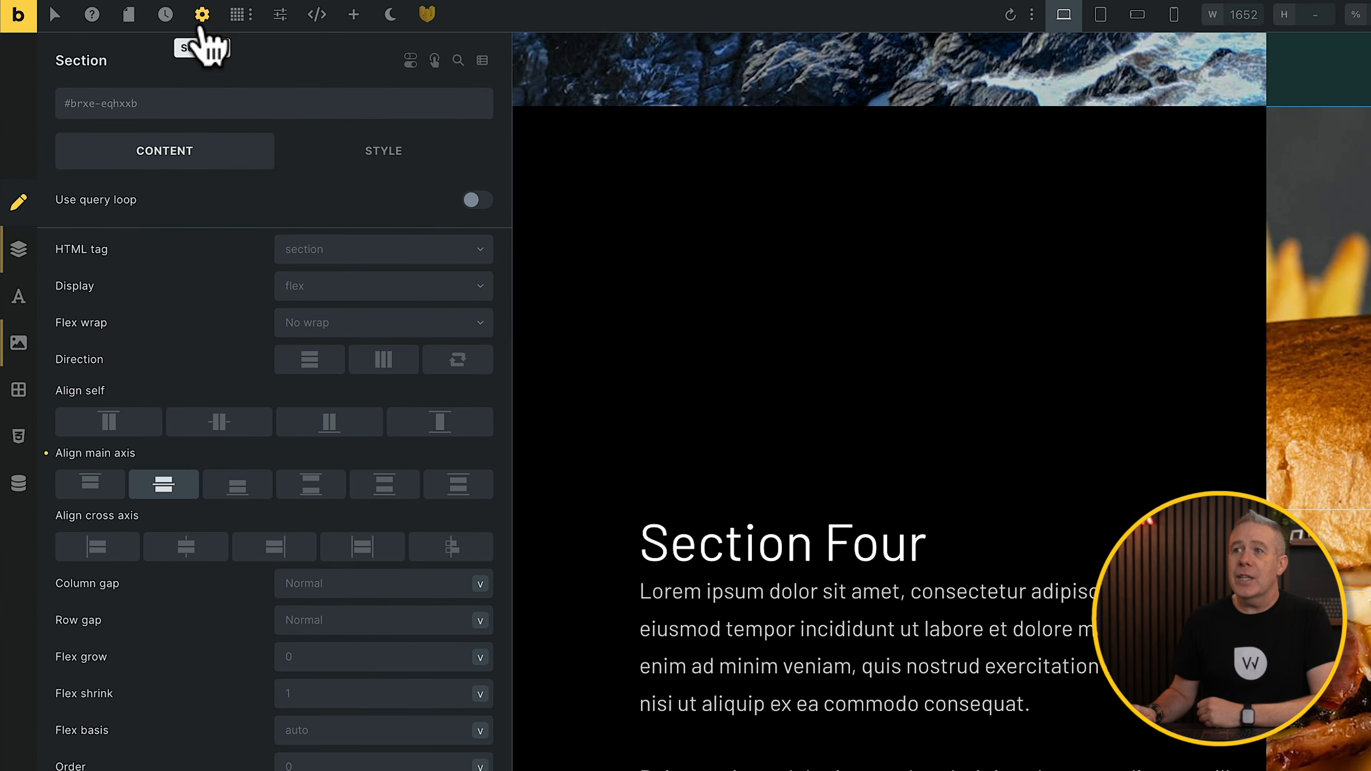
click(201, 25)
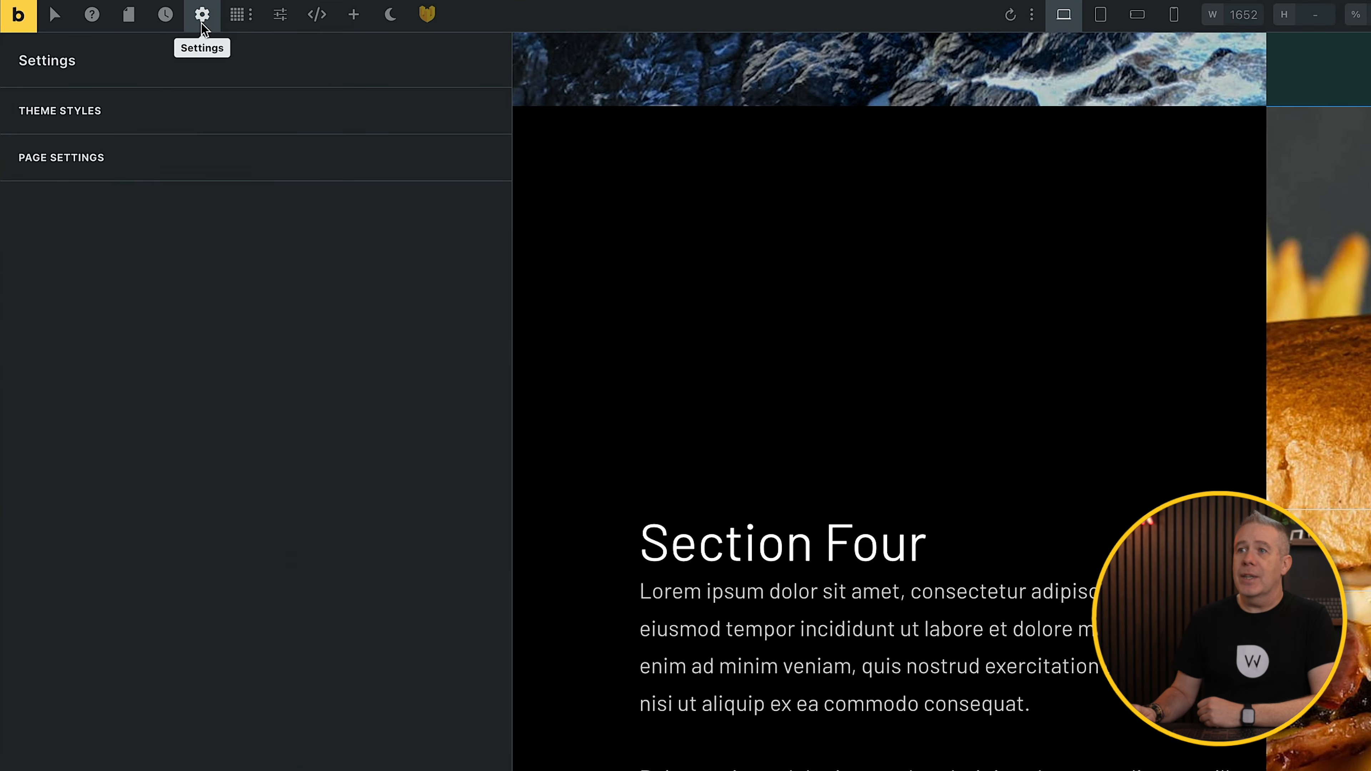
Step: Review page scroll snap settings, keeping Mandatory (y-axis) type, start alignment and normal stop
click(126, 157)
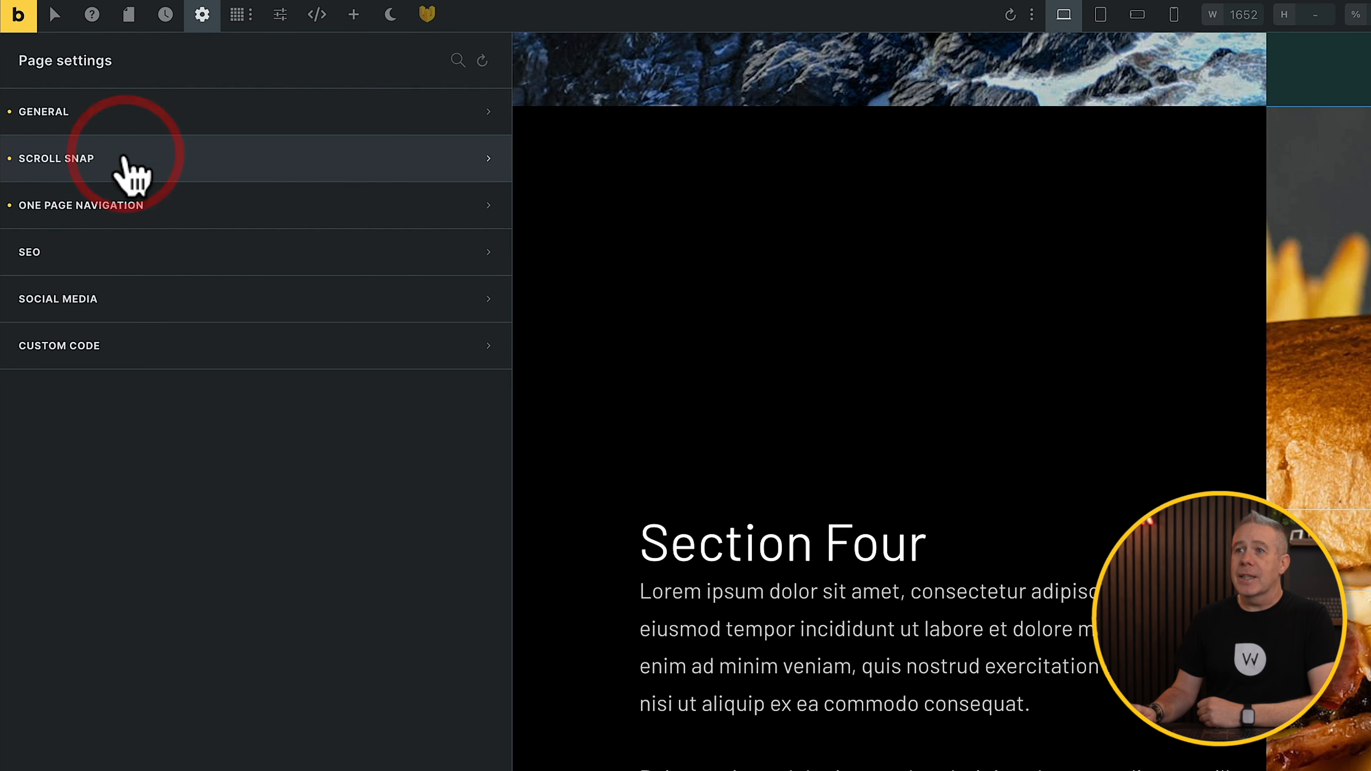
click(112, 158)
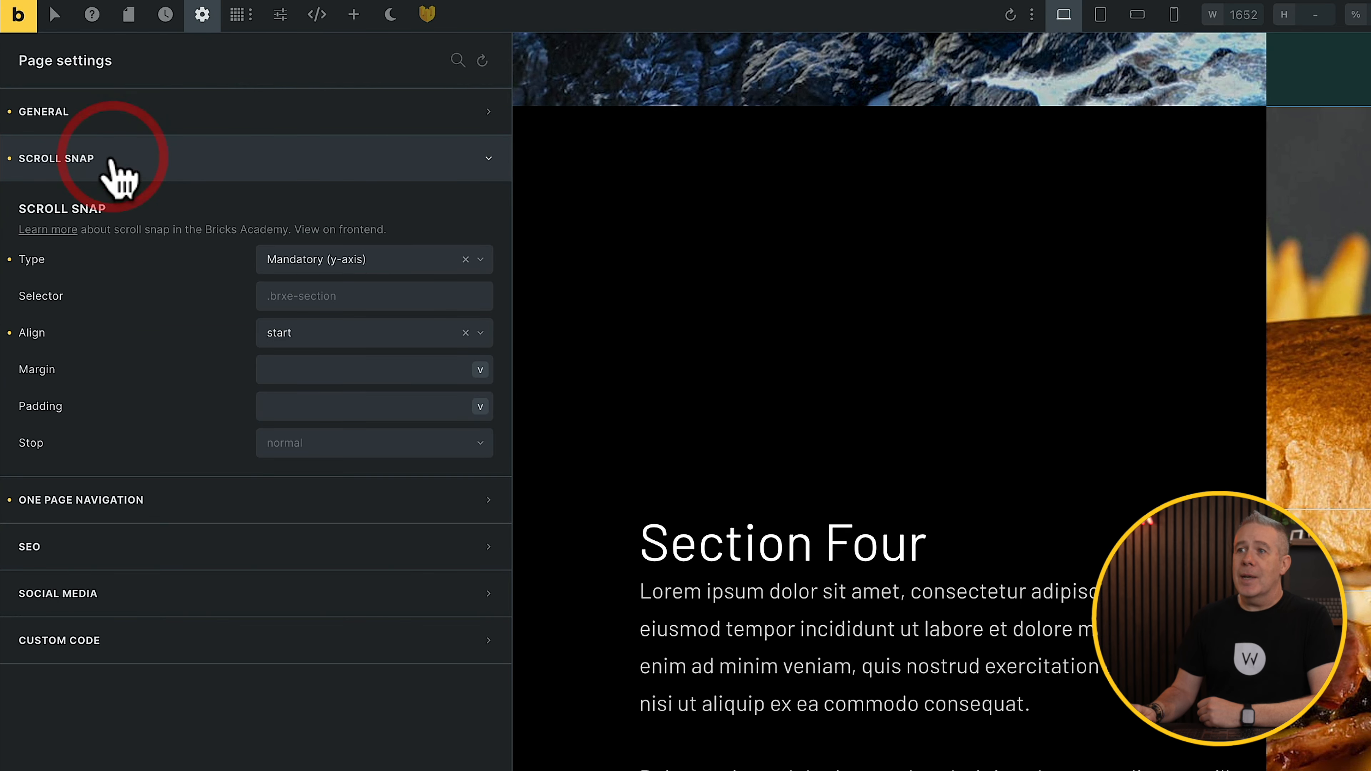
click(481, 261)
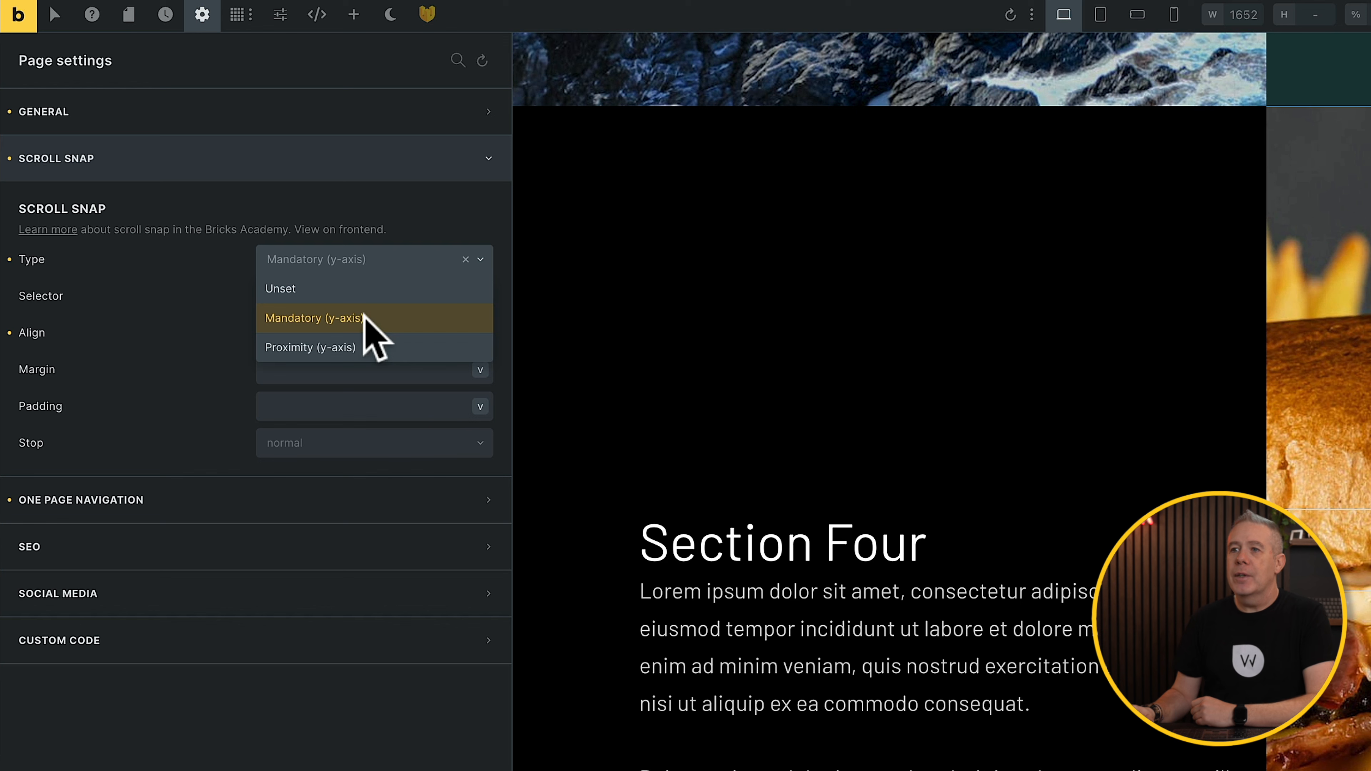
click(377, 318)
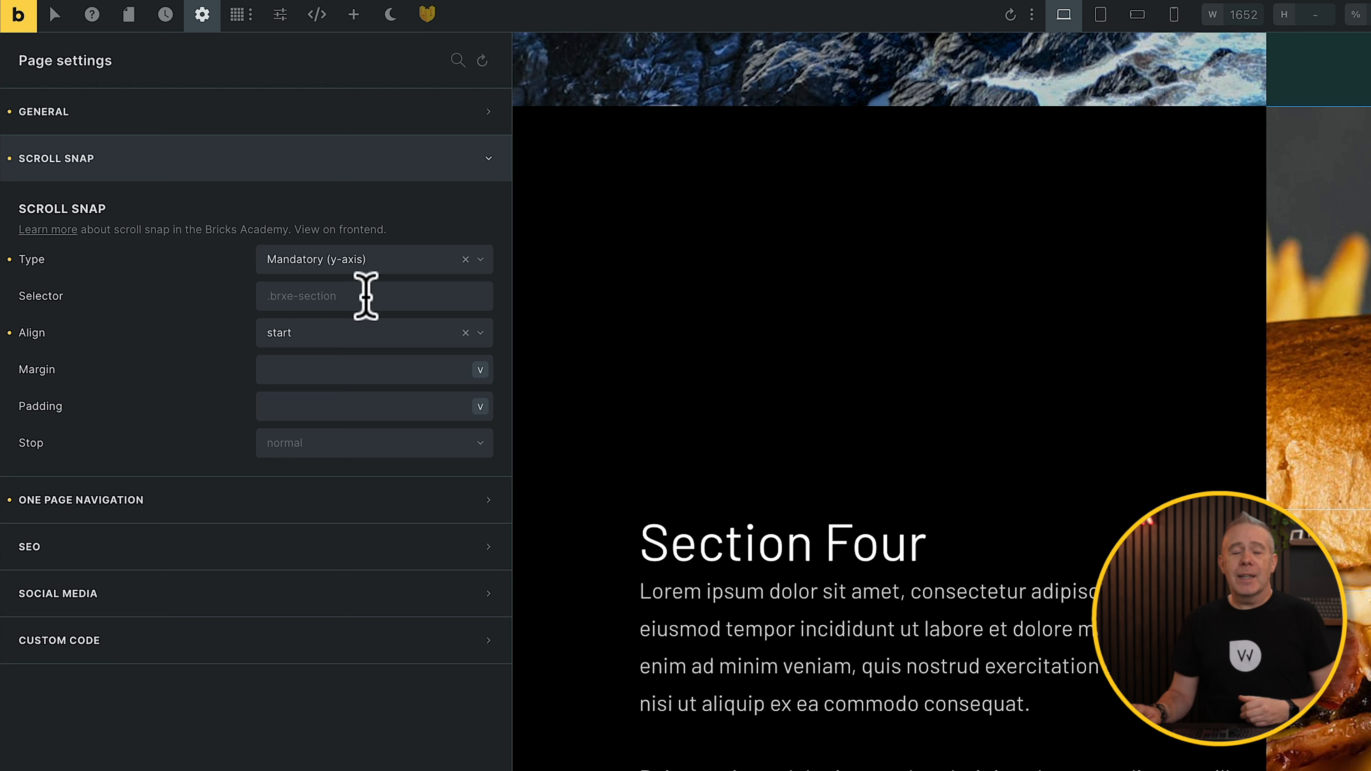
click(480, 333)
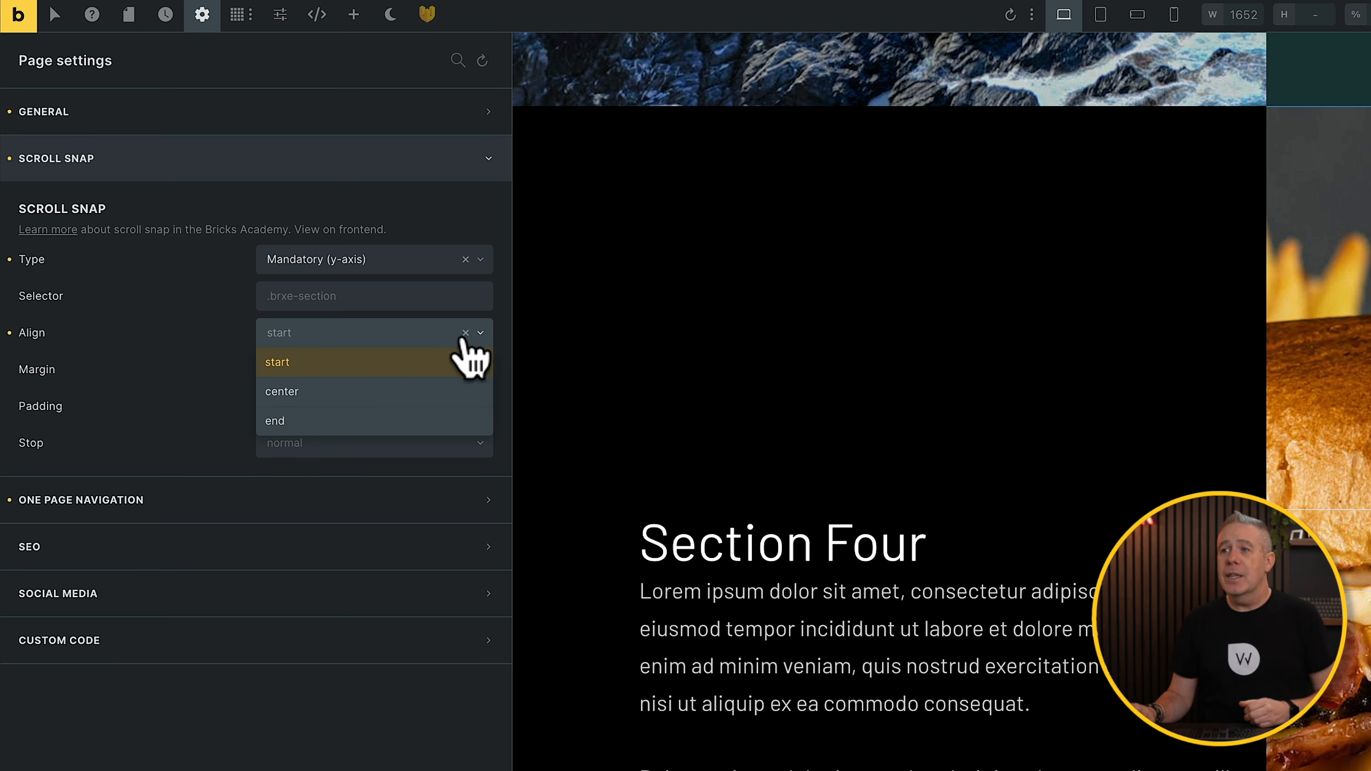
click(379, 361)
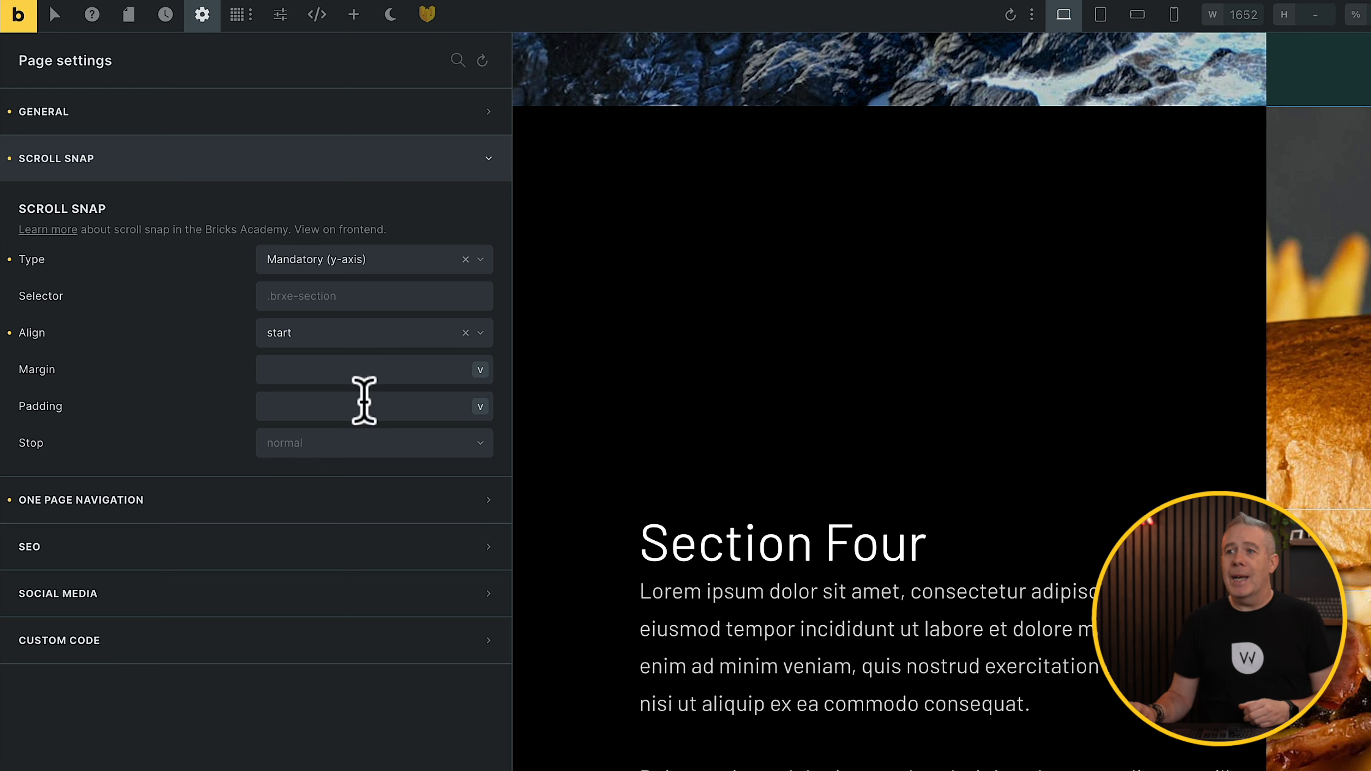
click(364, 441)
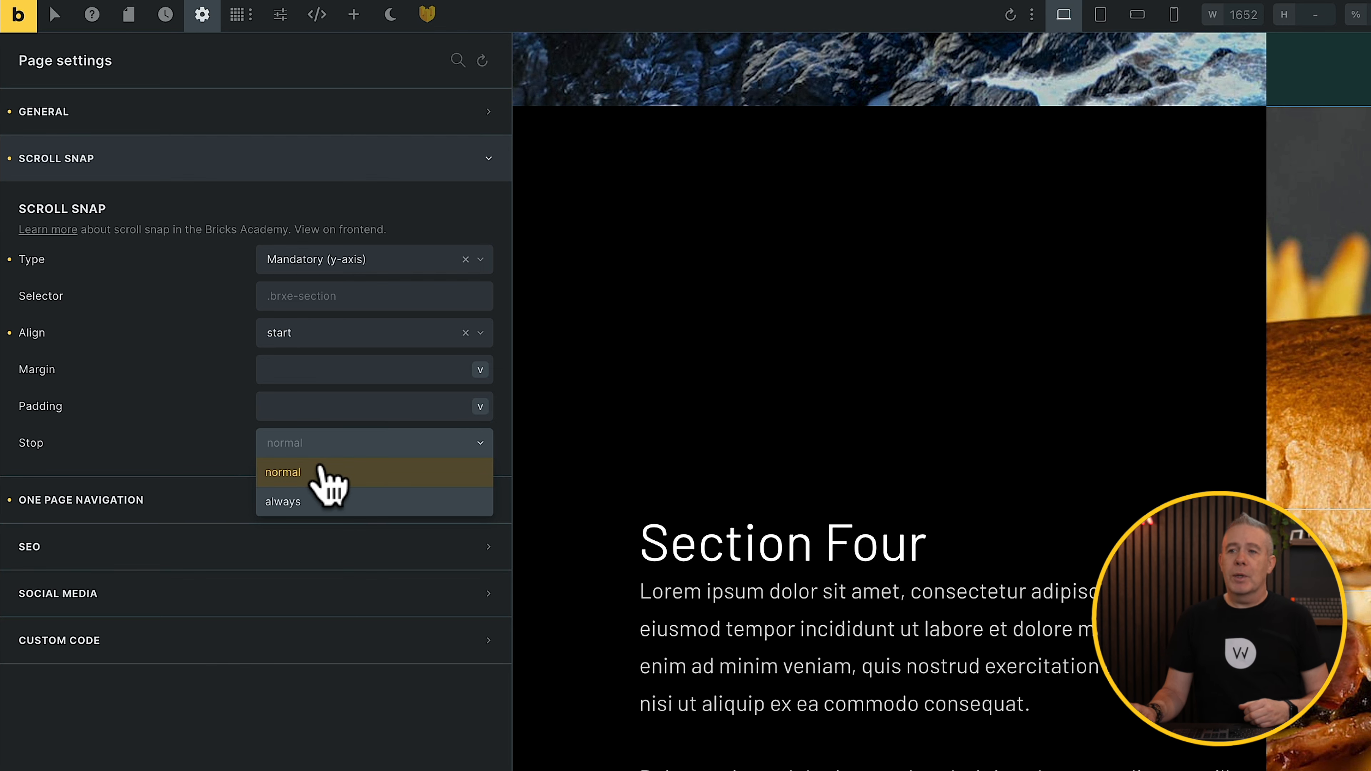
click(196, 435)
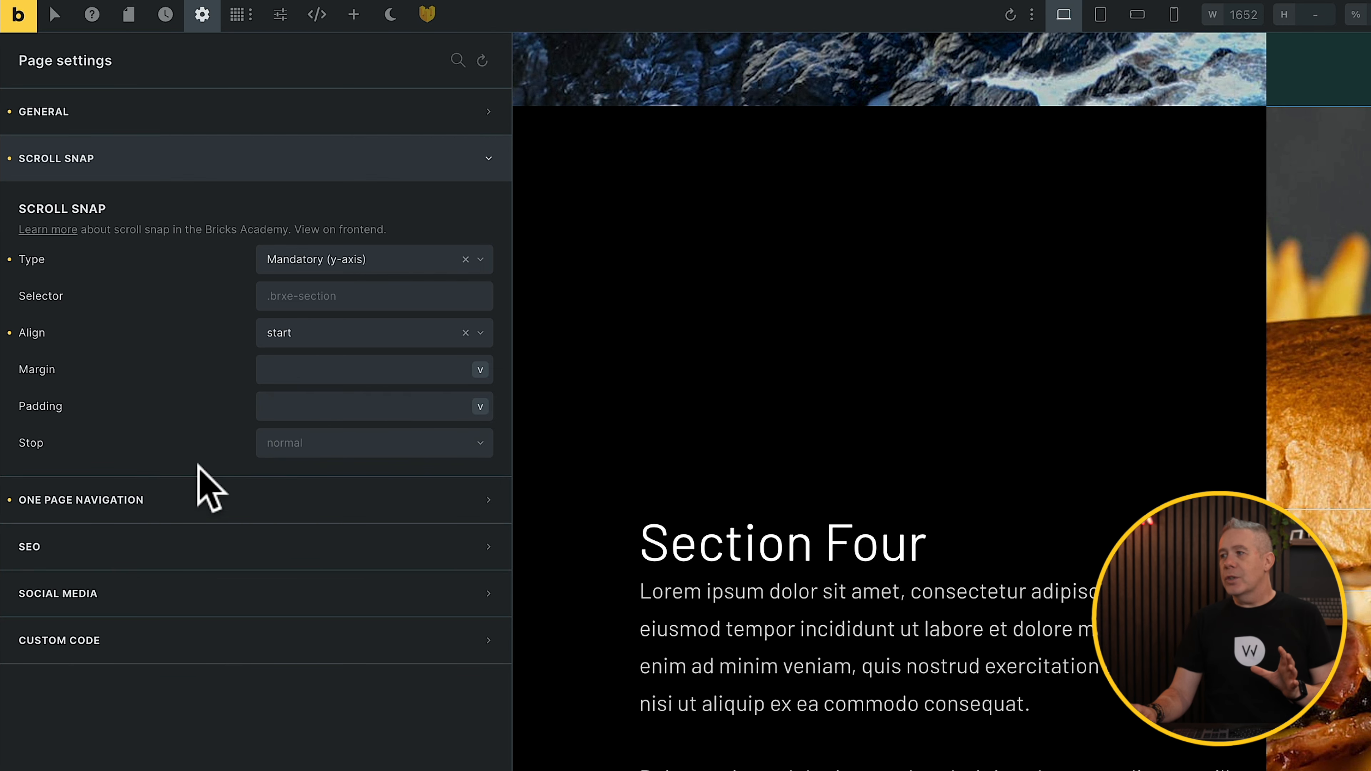
Step: Bring up the one-page navigation settings and review them
click(211, 499)
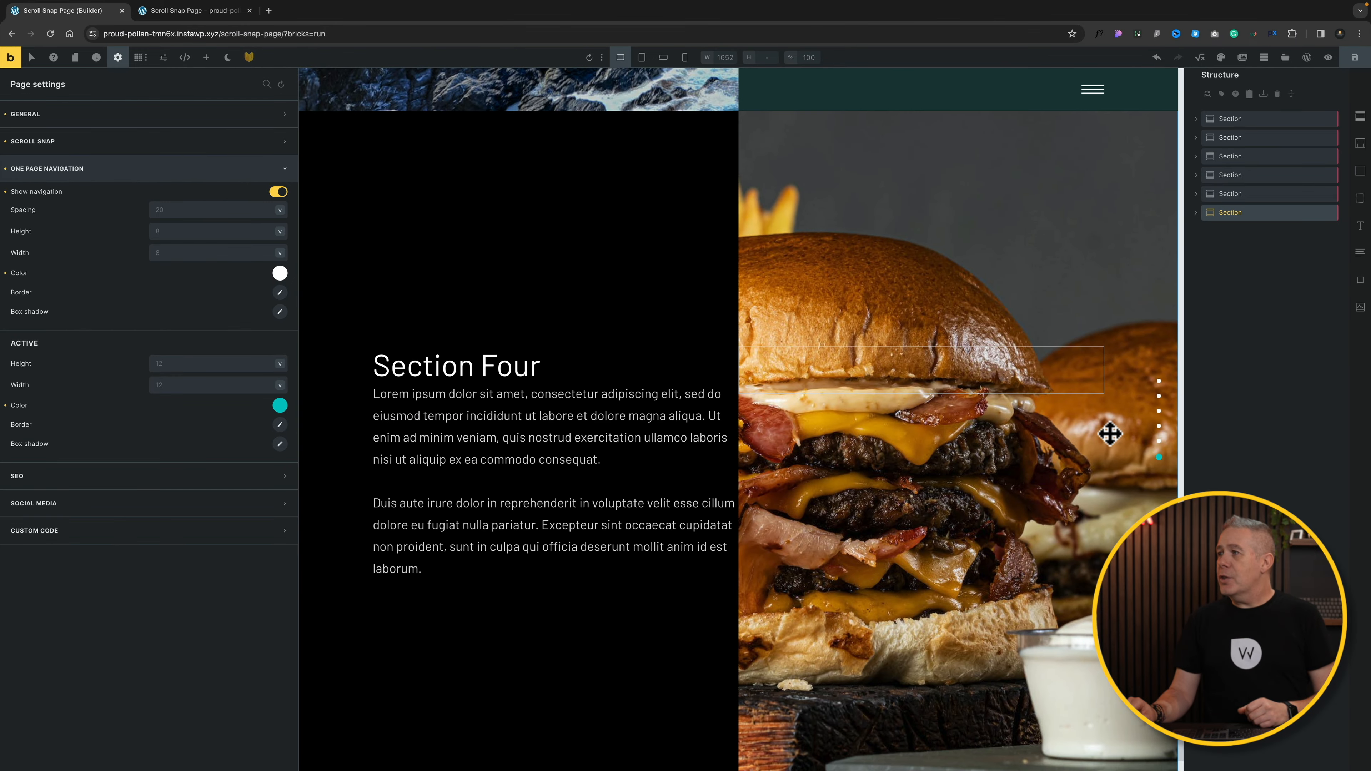
scroll(1110, 432, down, 3)
scroll(1109, 432, up, 5)
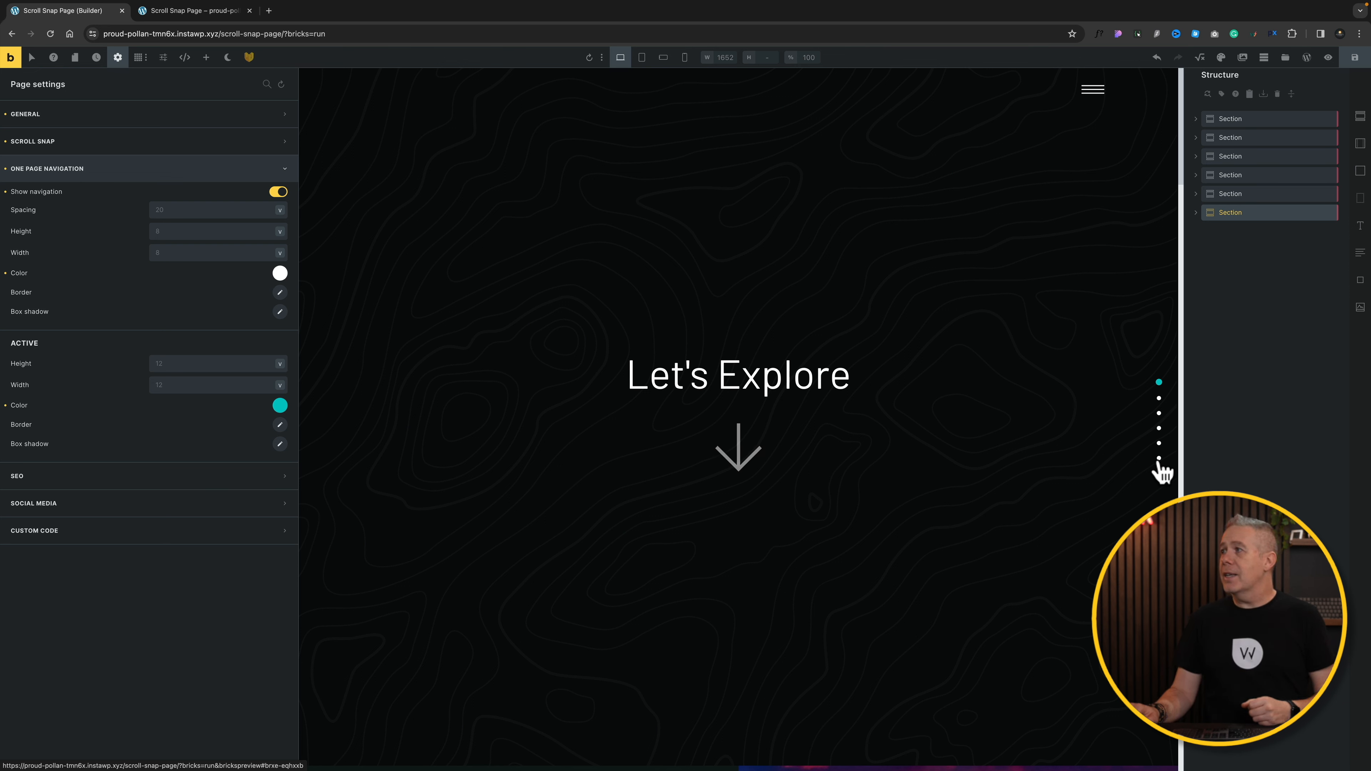
Step: Save the page changes and switch to the live front-end page showing Section One
click(1355, 61)
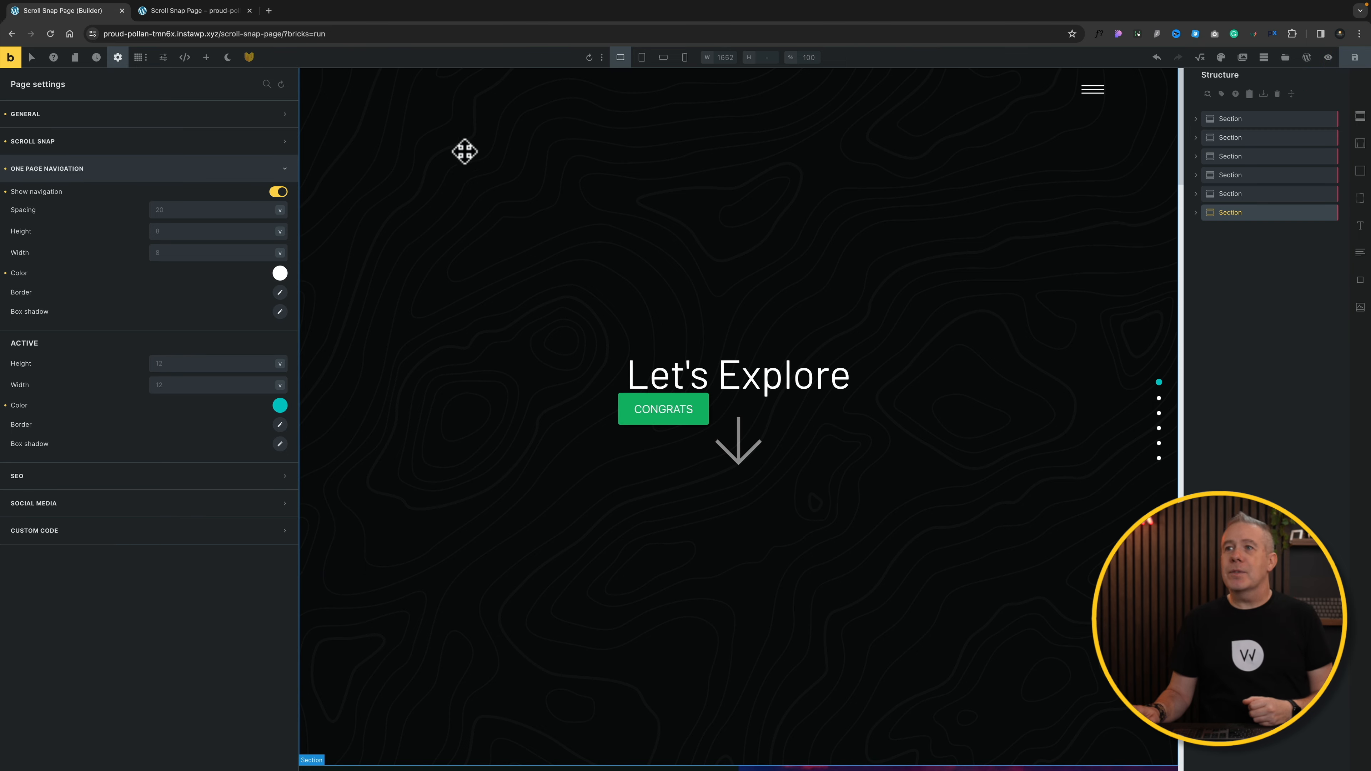
key(ctrl+Tab)
scroll(969, 464, down, 3)
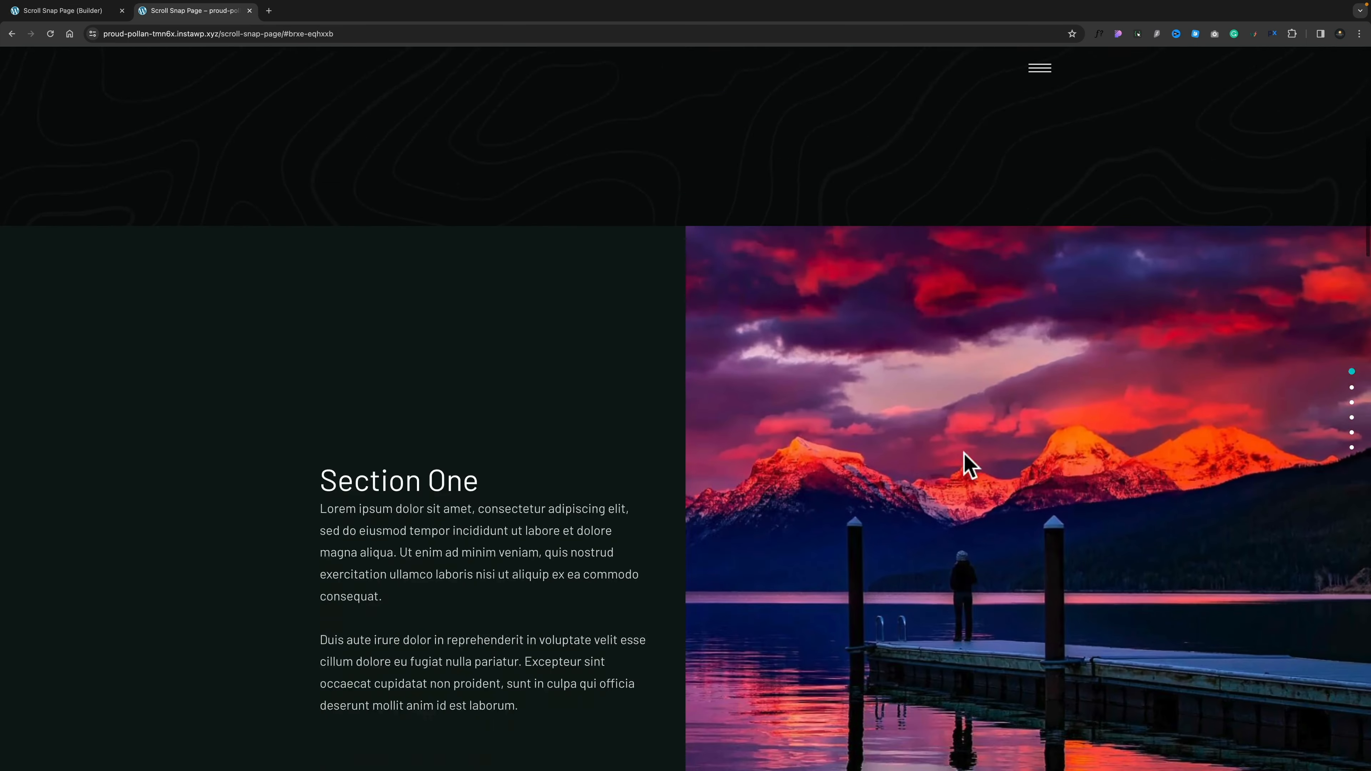
Step: Test section snapping on the live page, then jump to the burger Section Four using the last navigation dot
scroll(969, 464, down, 3)
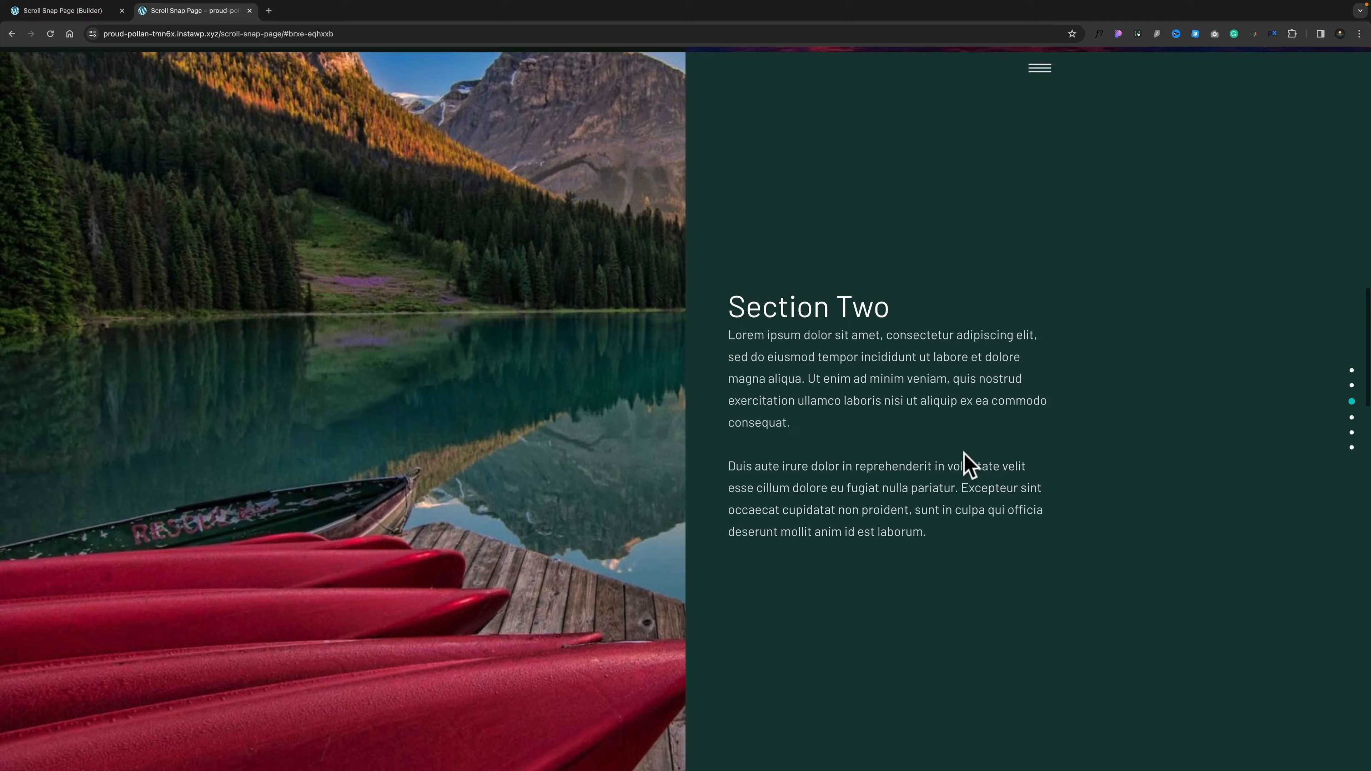
scroll(964, 456, up, 3)
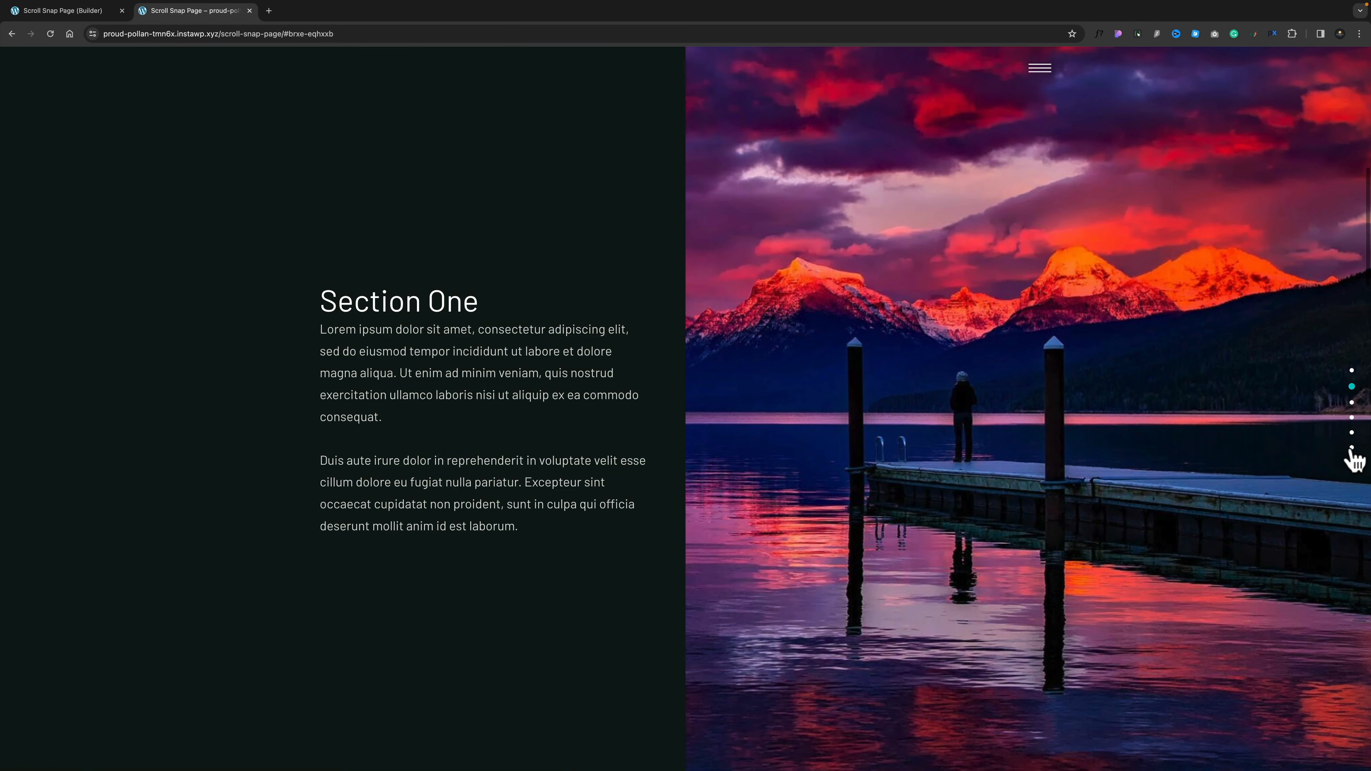
click(1352, 448)
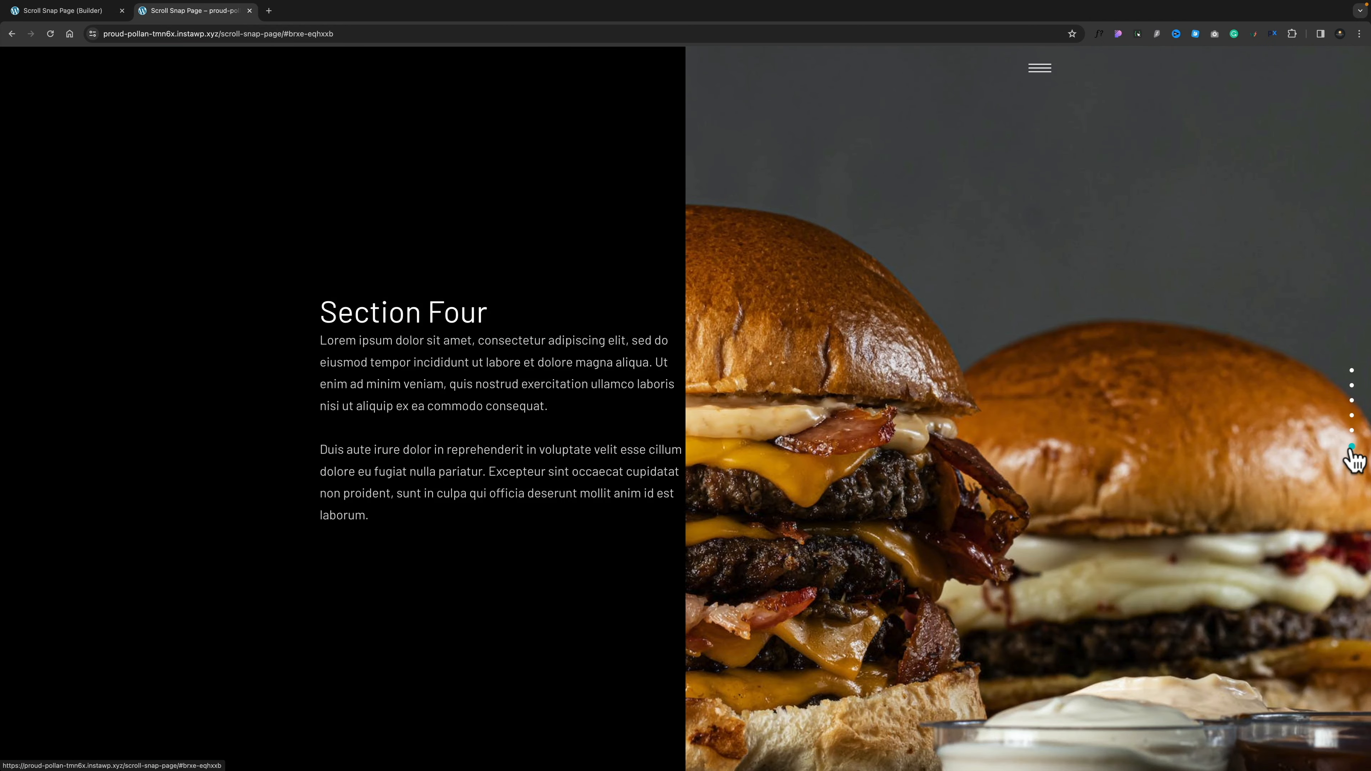